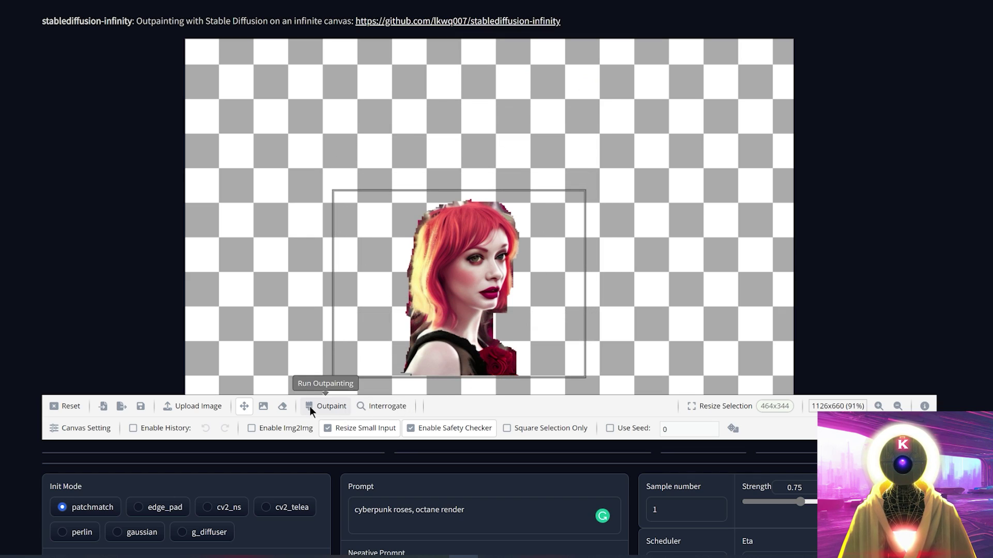
- Outpaint the selected area around the portrait using the prompt "cyberpunk roses, octane render", and reposition the image on the canvas
{"action": "left_click", "coordinate": [331, 405]}
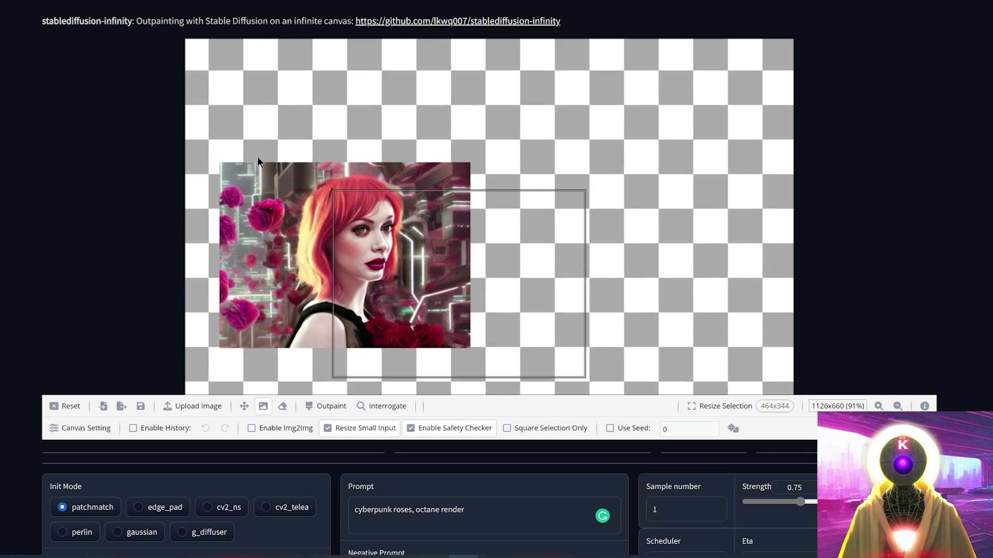
{"action": "left_click_drag", "start_coordinate": [259, 161], "coordinate": [377, 172]}
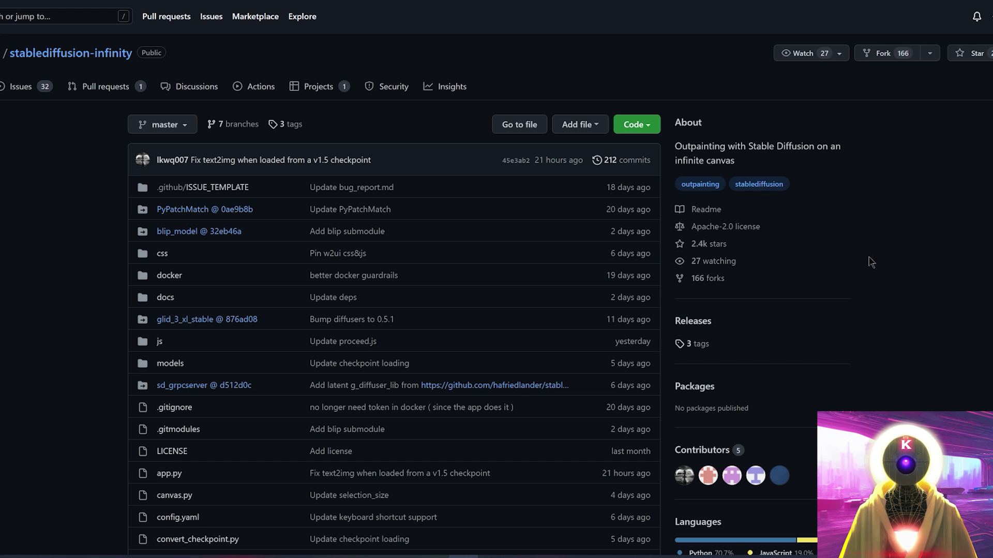
- Review the stablediffusion-infinity repository readme and the commands for loading a local model in its usage document
{"action": "scroll", "coordinate": [871, 262], "scroll_direction": "down", "scroll_amount": 15}
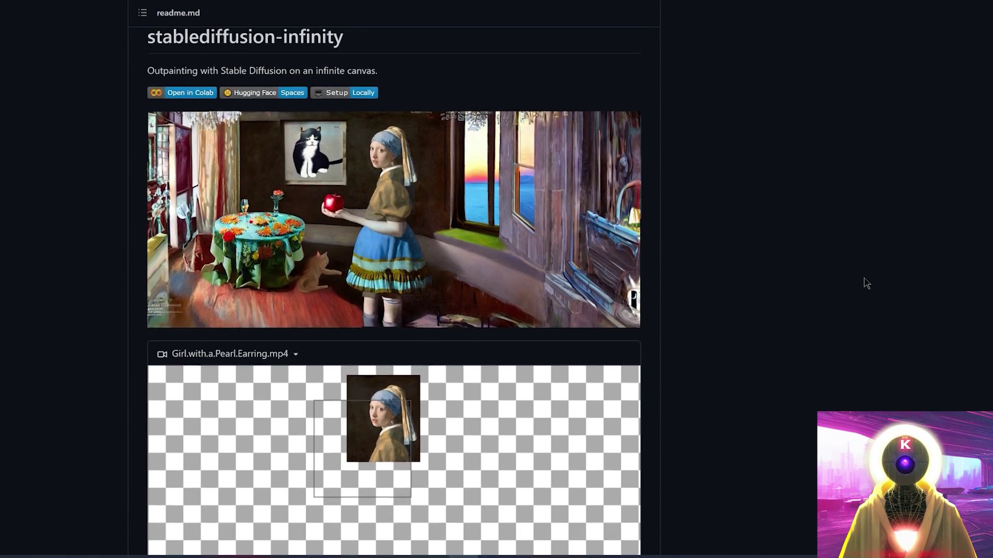
{"action": "scroll", "coordinate": [864, 278], "scroll_direction": "up", "scroll_amount": 1}
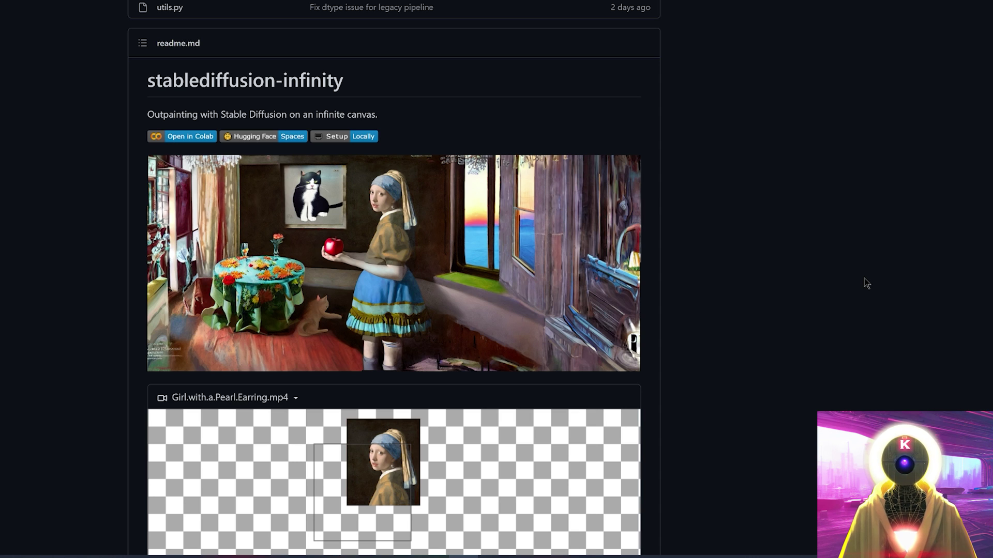
{"action": "scroll", "coordinate": [305, 408], "scroll_direction": "down", "scroll_amount": 10}
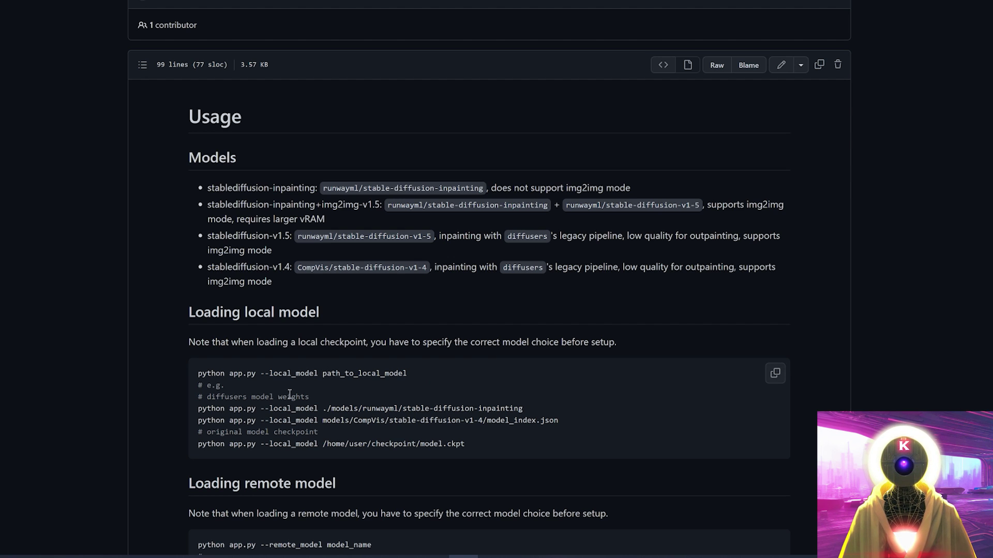
{"action": "left_click_drag", "start_coordinate": [262, 420], "coordinate": [402, 420]}
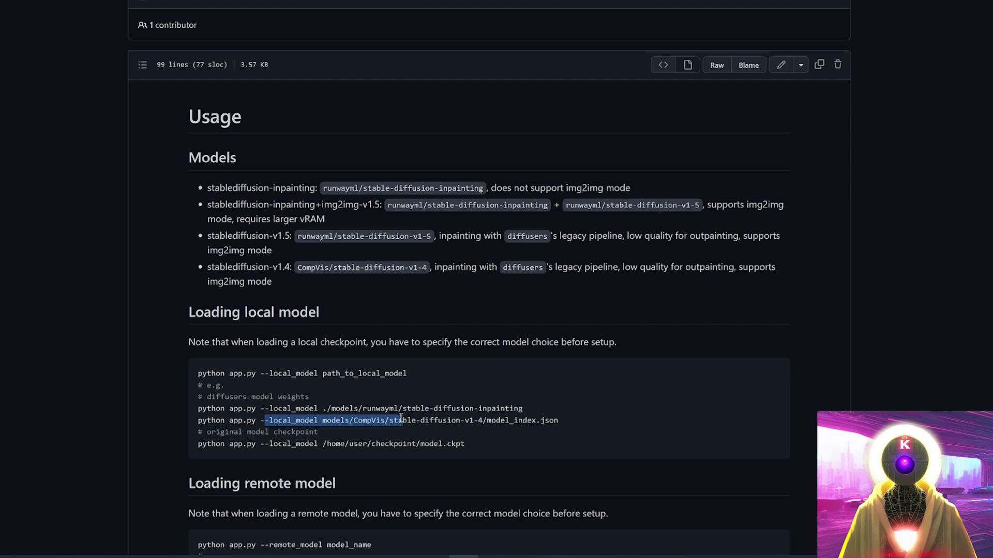
{"action": "left_click", "coordinate": [520, 442]}
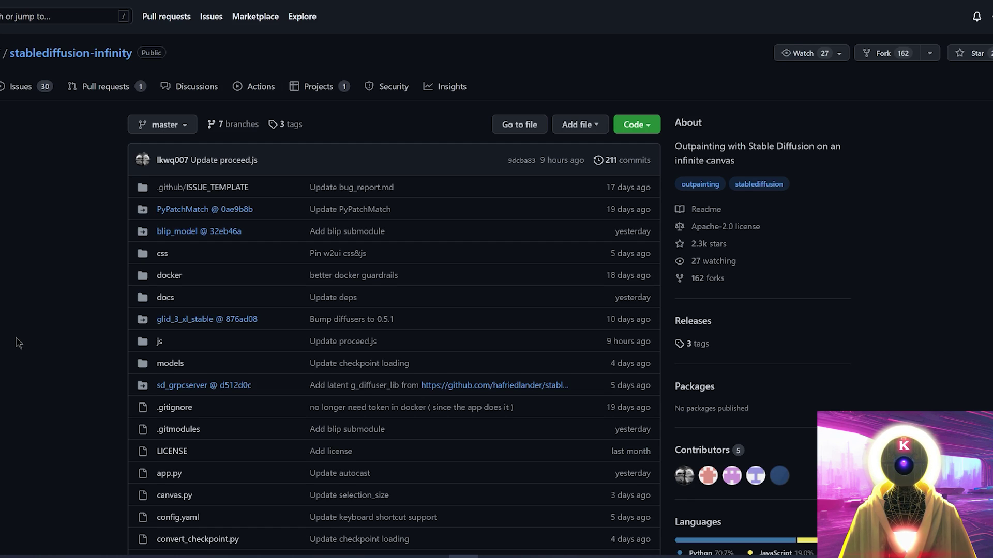
- Open the Windows setup guide linked in the repository readme and look over its installation commands
{"action": "scroll", "coordinate": [18, 343], "scroll_direction": "down", "scroll_amount": 20}
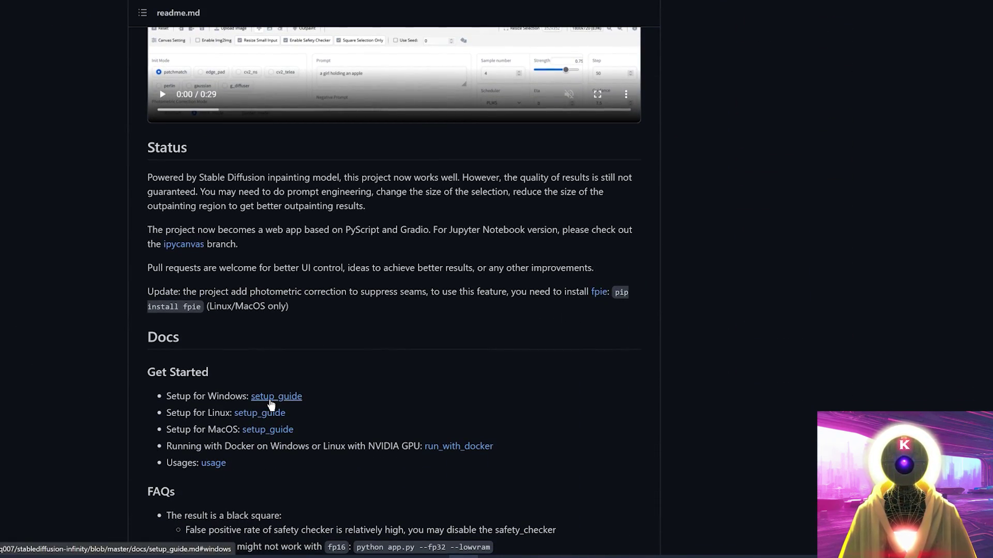
{"action": "left_click", "coordinate": [270, 397]}
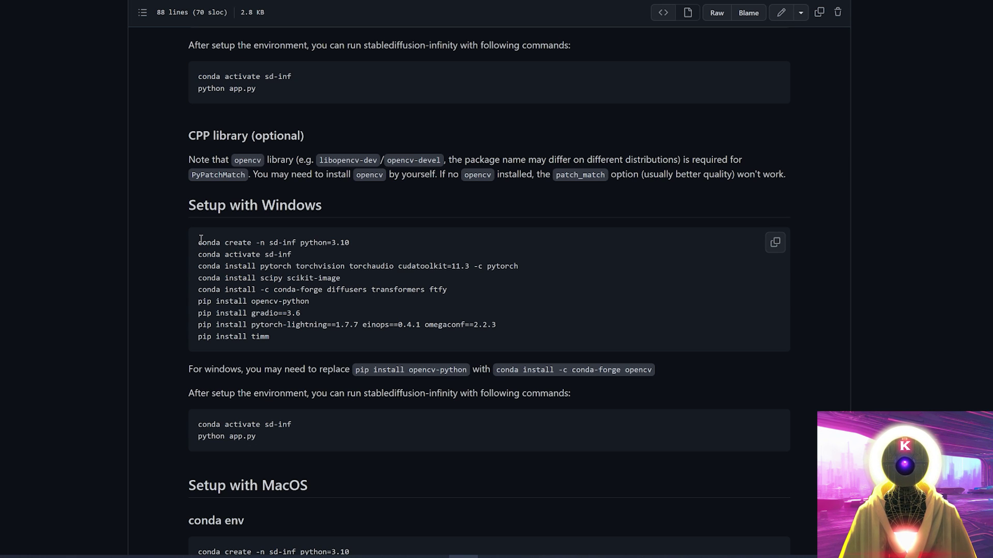
{"action": "left_click_drag", "start_coordinate": [201, 242], "coordinate": [270, 337]}
{"action": "left_click", "coordinate": [418, 395]}
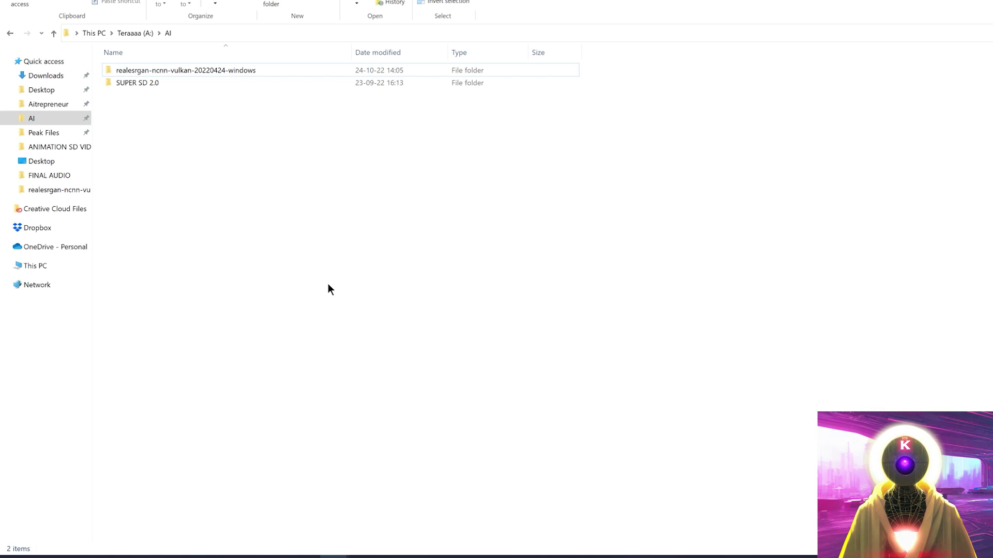
- Create a folder named INFINITY inside the AI folder in File Explorer and open it
{"action": "right_click", "coordinate": [147, 120]}
{"action": "mouse_move", "coordinate": [118, 283]}
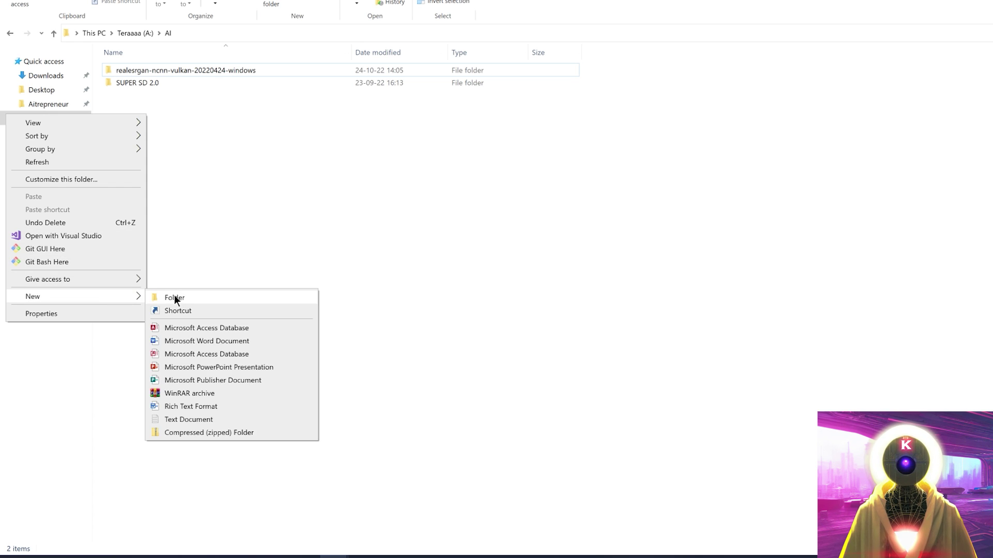
{"action": "left_click", "coordinate": [171, 297]}
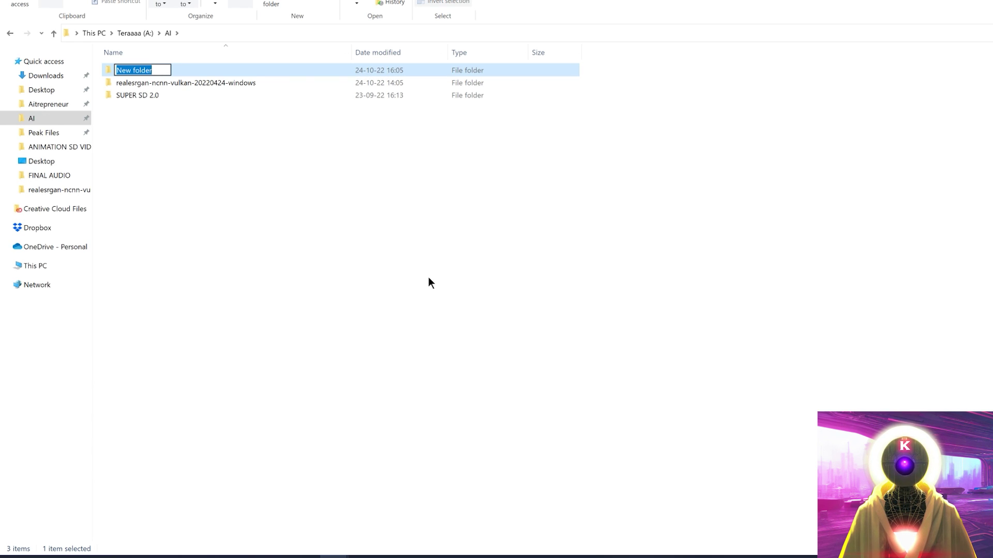
{"action": "key", "text": "BackSpace"}
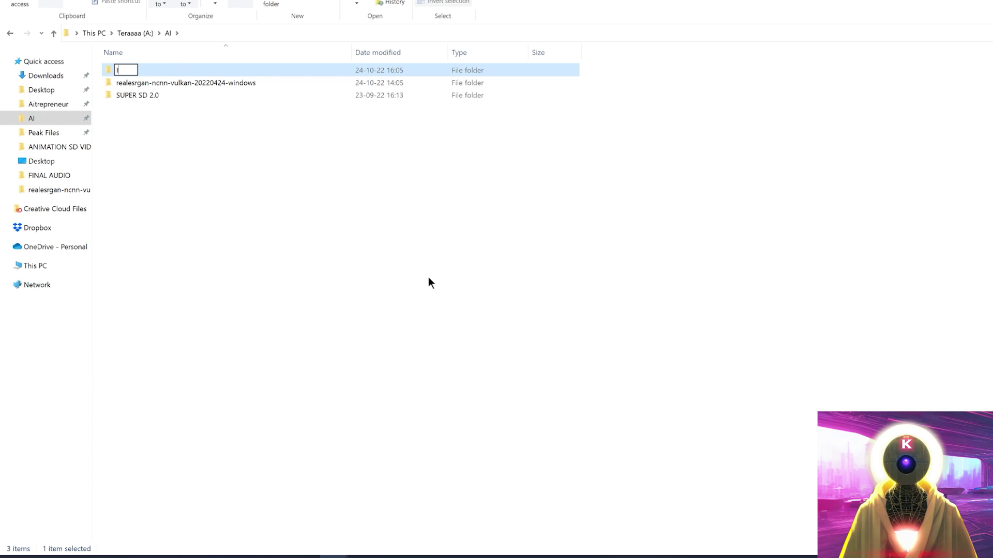
{"action": "type", "text": "INFINITY"}
{"action": "key", "text": "Return"}
{"action": "double_click", "coordinate": [131, 70]}
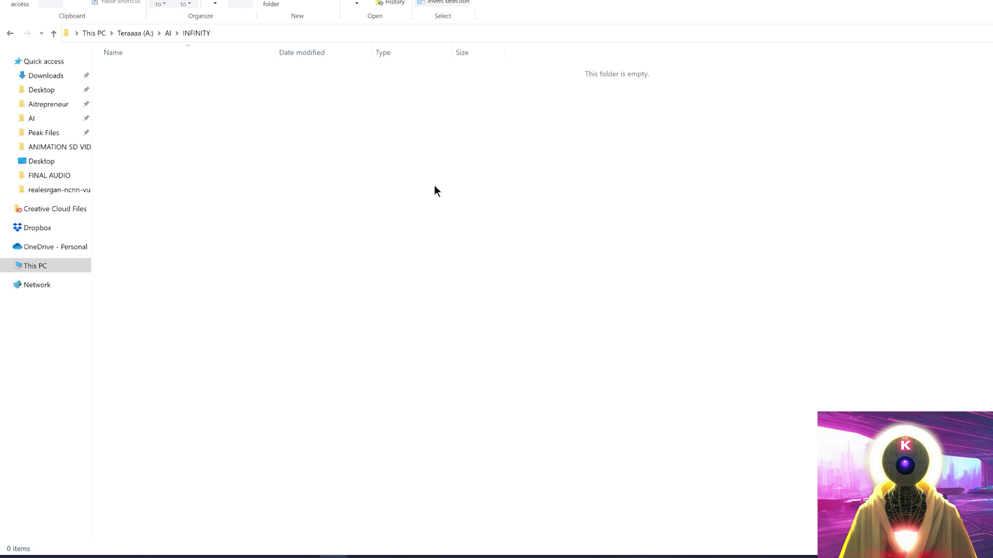
{"action": "left_click", "coordinate": [260, 33]}
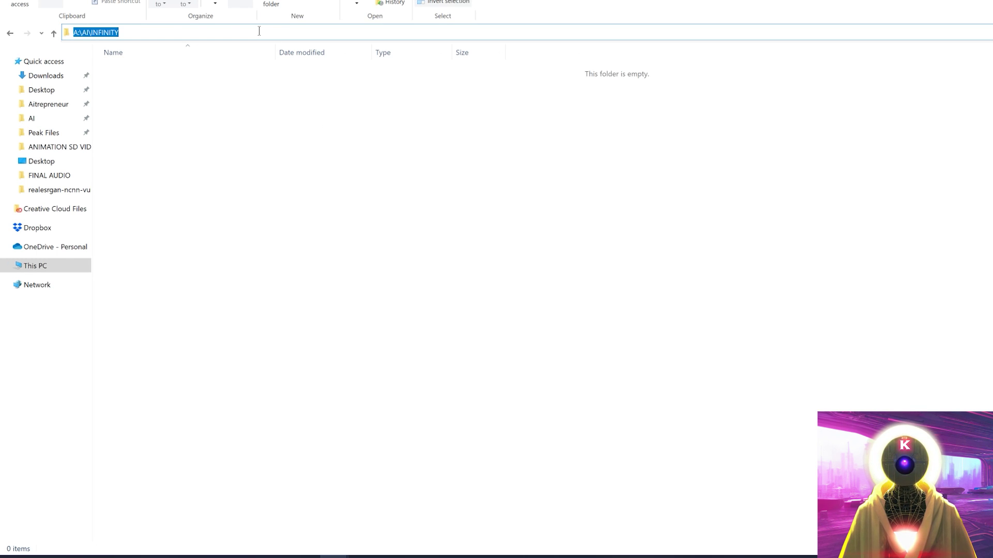
{"action": "type", "text": "cmd"}
{"action": "key", "text": "Return"}
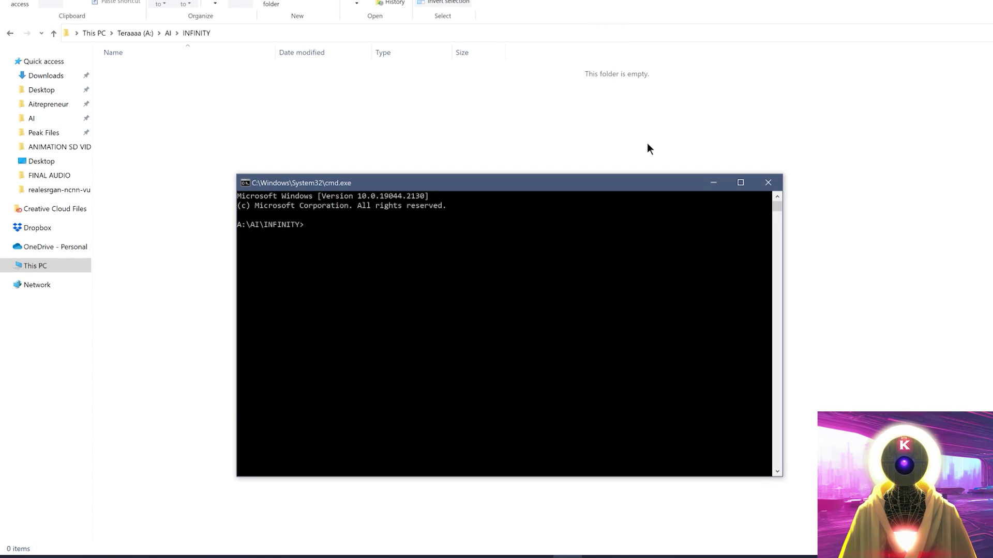
{"action": "type", "text": "git clone https://github.com/lkwq007/stablediffusion-infinity.git"}
{"action": "key", "text": "Return"}
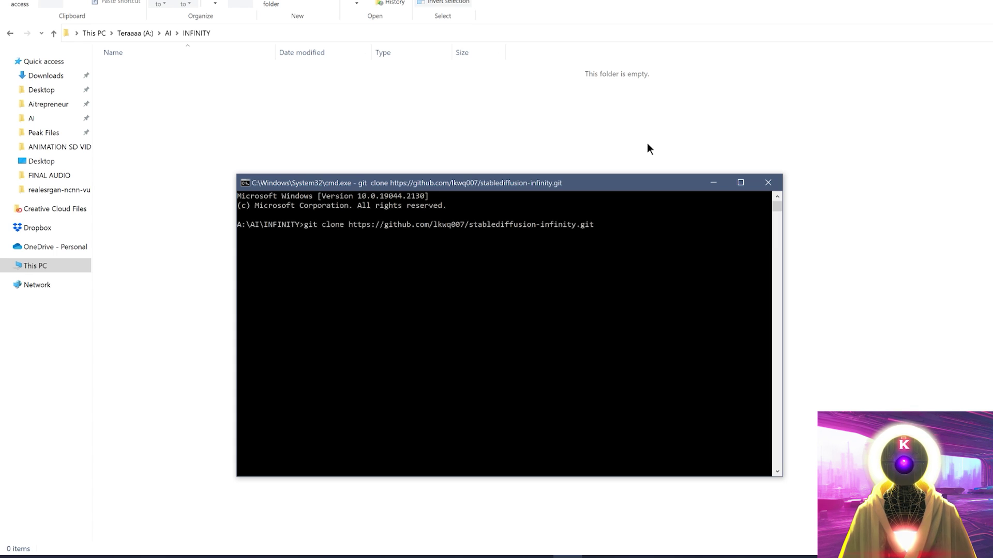
- Open the cloned stablediffusion-infinity folder and look over its files
{"action": "left_click", "coordinate": [363, 173]}
{"action": "left_click", "coordinate": [150, 72]}
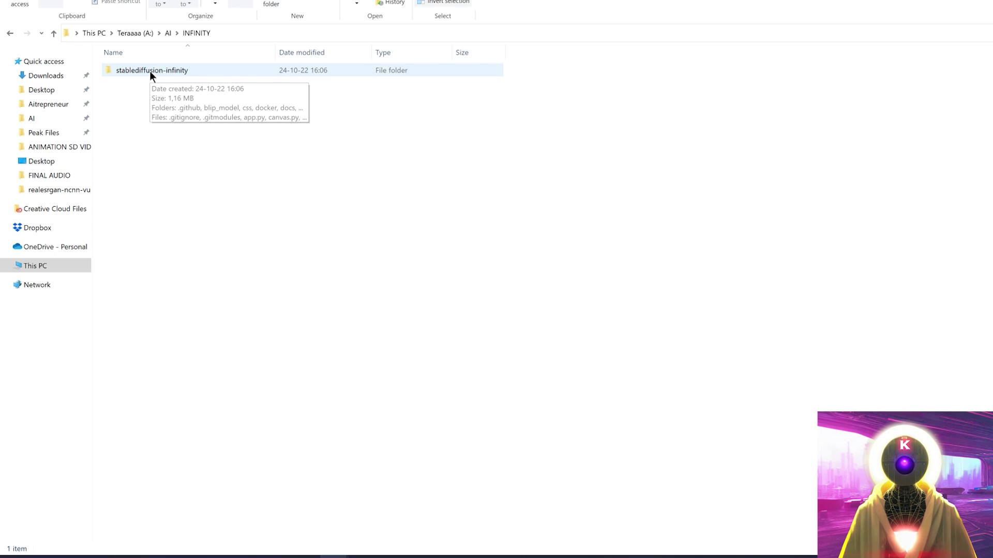
{"action": "double_click", "coordinate": [150, 70]}
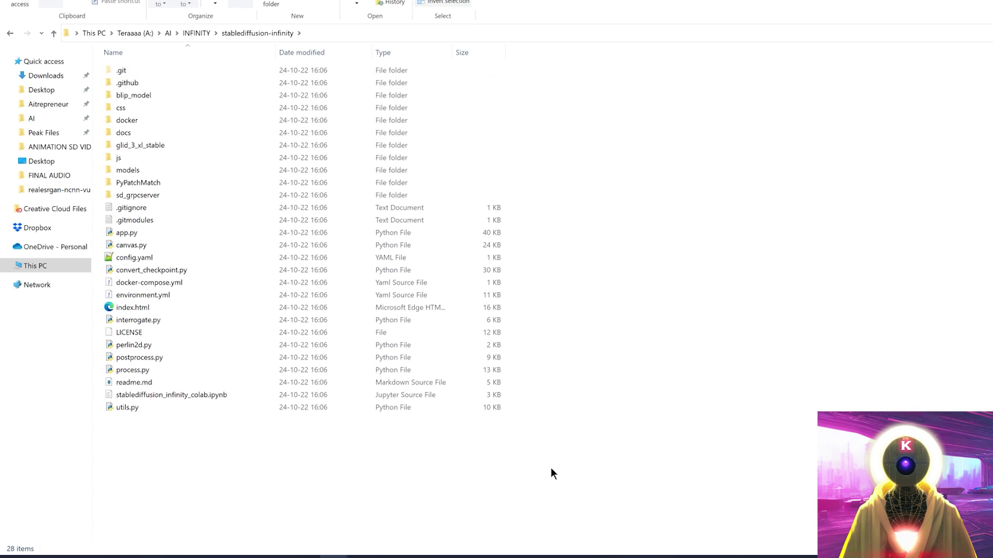
{"action": "left_click_drag", "start_coordinate": [556, 498], "coordinate": [180, 46]}
{"action": "left_click", "coordinate": [717, 391]}
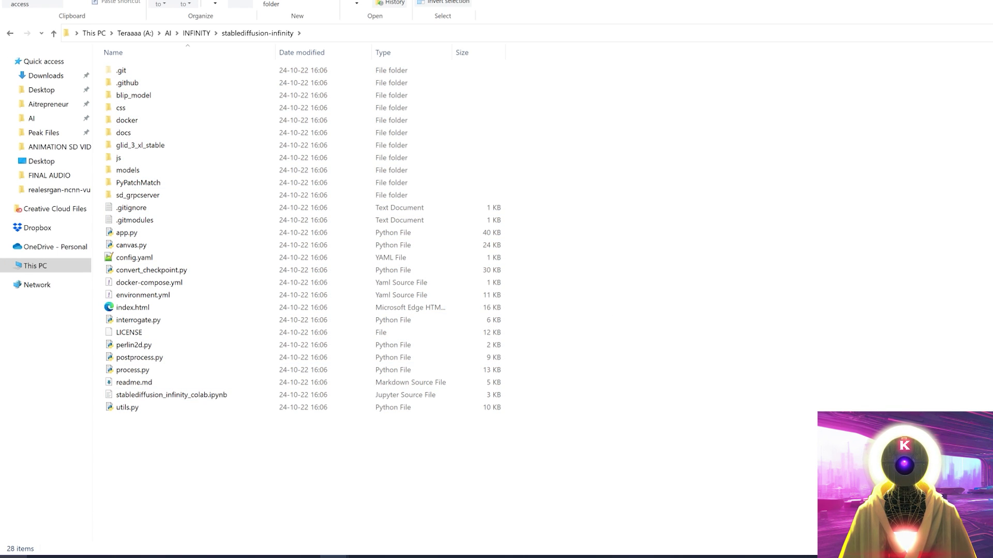
- Start Anaconda Prompt (anaconda3) and create the conda environment sd-inf with Python 3.10, accepting the package installation
{"action": "key", "text": "super"}
{"action": "type", "text": "anac"}
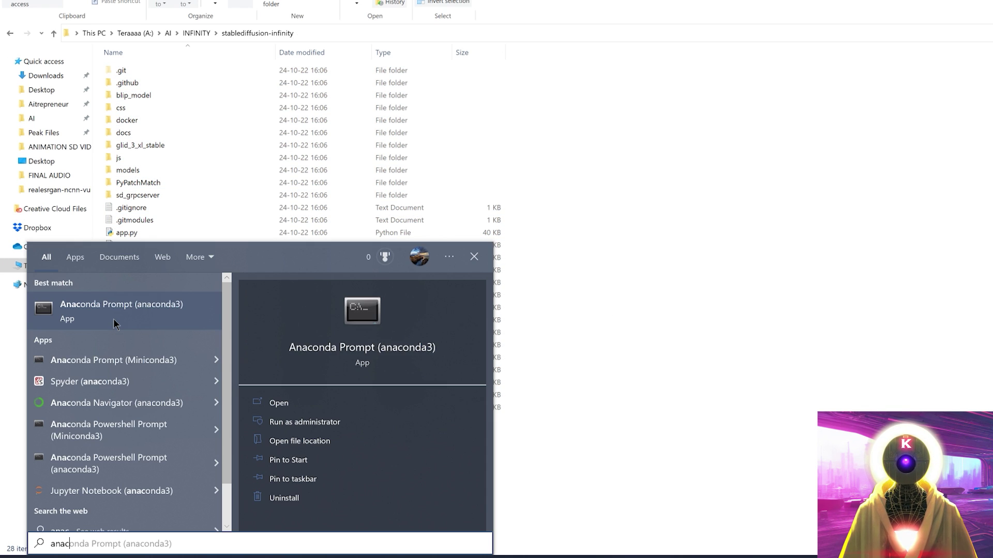
{"action": "left_click", "coordinate": [113, 319]}
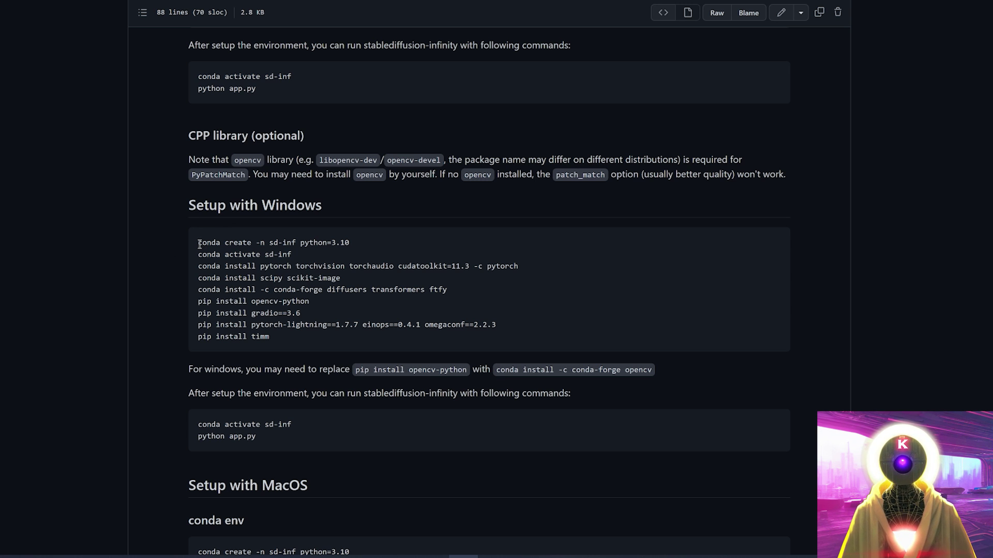
{"action": "left_click_drag", "start_coordinate": [200, 244], "coordinate": [349, 247]}
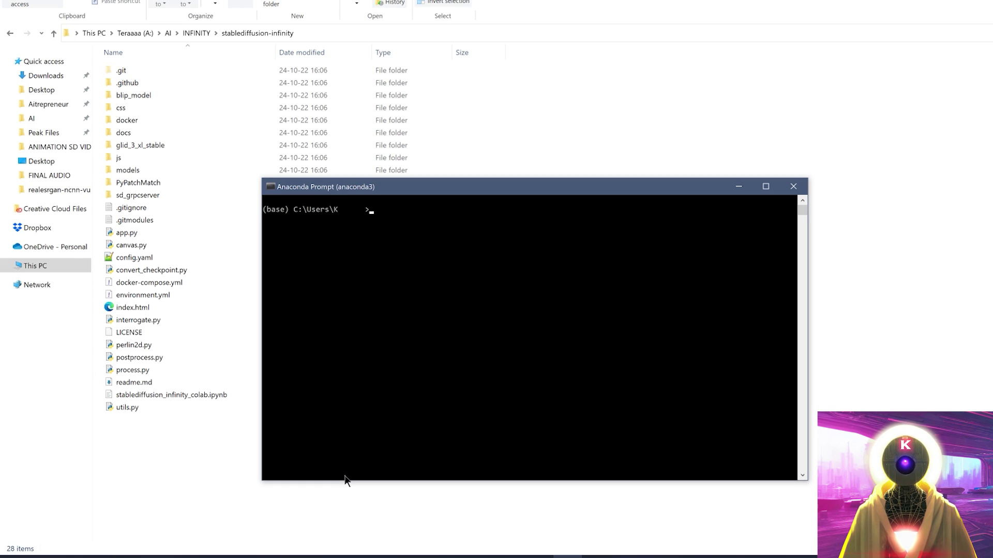
{"action": "type", "text": "conda create -n sd-inf python=3.10"}
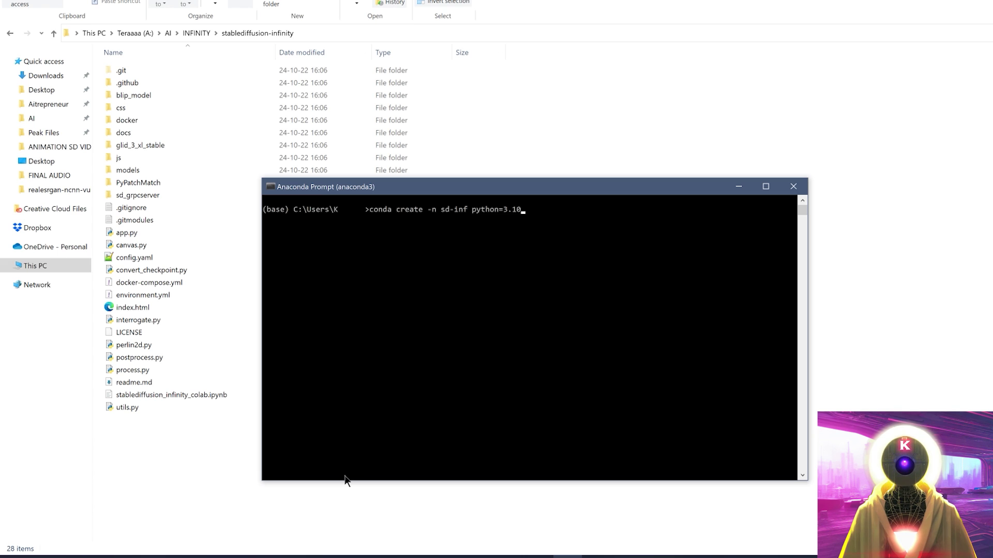
{"action": "key", "text": "Return"}
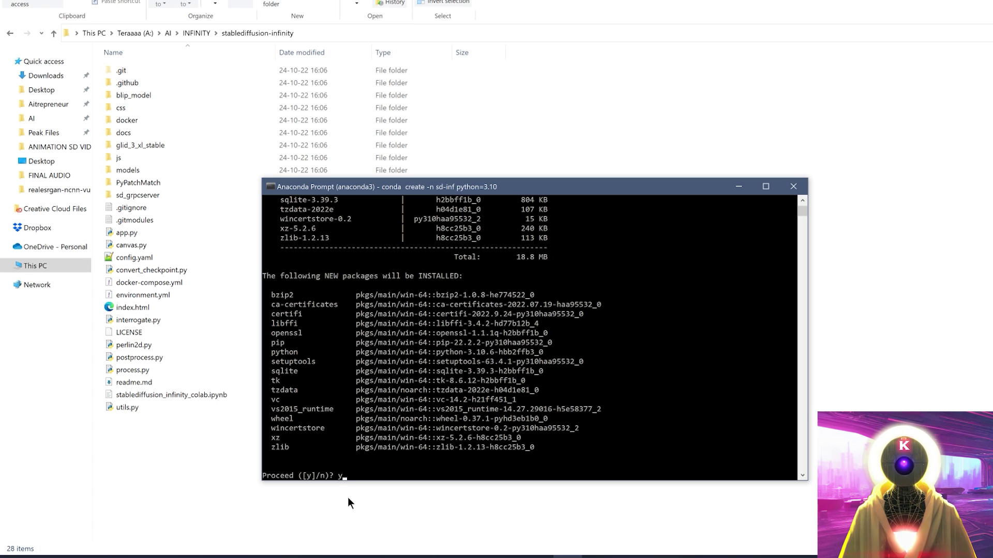
{"action": "key", "text": "Return"}
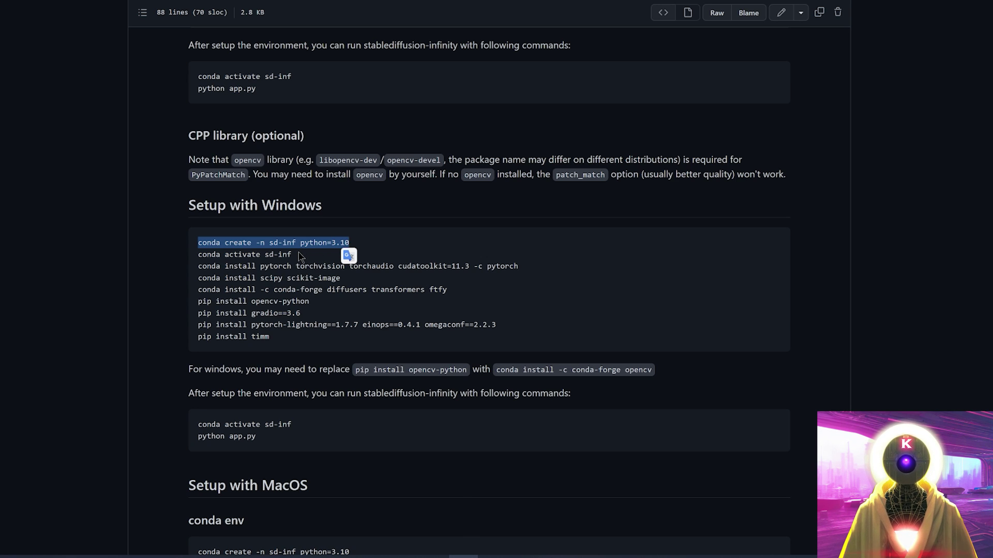
- Copy conda activate sd-inf from the setup guide and run it in the Anaconda Prompt
{"action": "left_click_drag", "start_coordinate": [296, 254], "coordinate": [198, 264]}
{"action": "key", "text": "ctrl+c"}
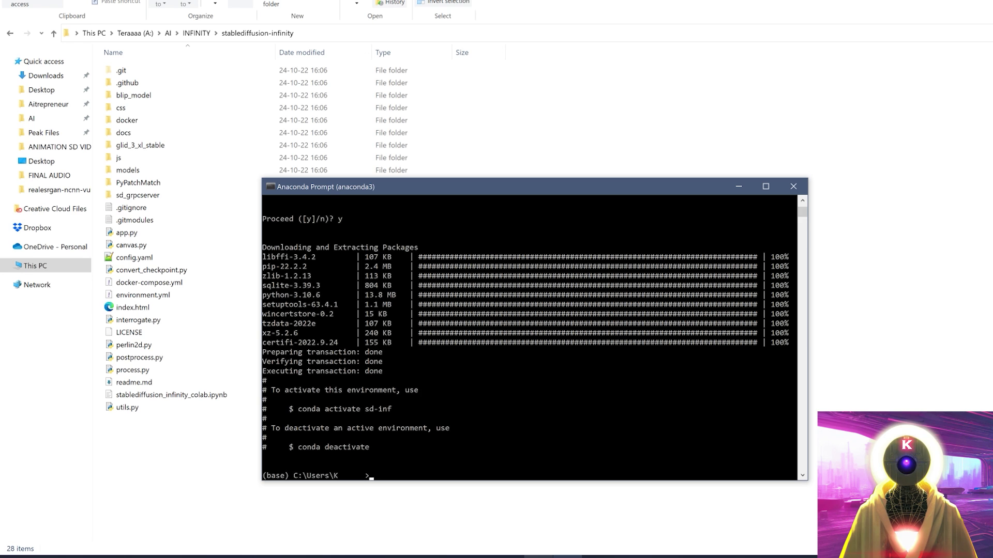
{"action": "key", "text": "alt+Tab"}
{"action": "key", "text": "ctrl+v"}
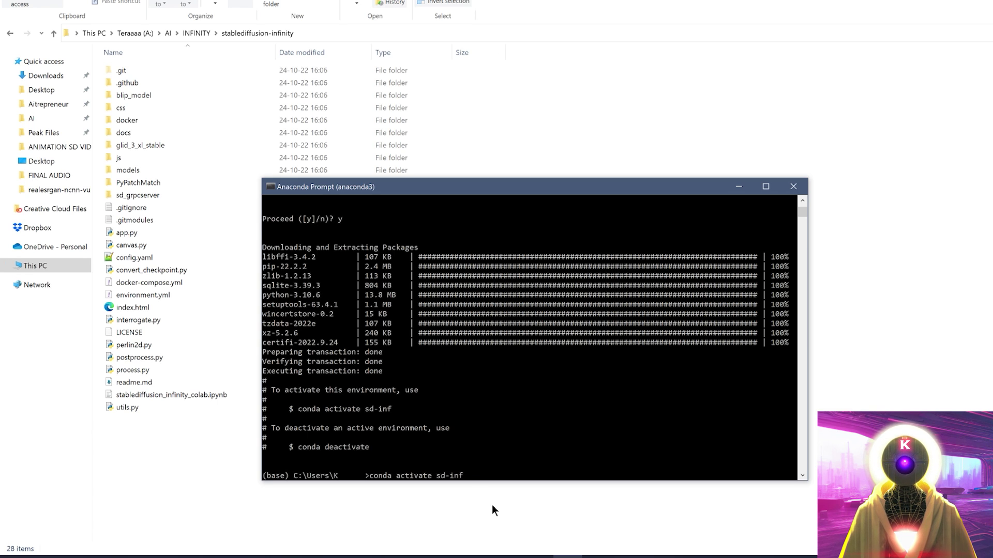
{"action": "key", "text": "Return"}
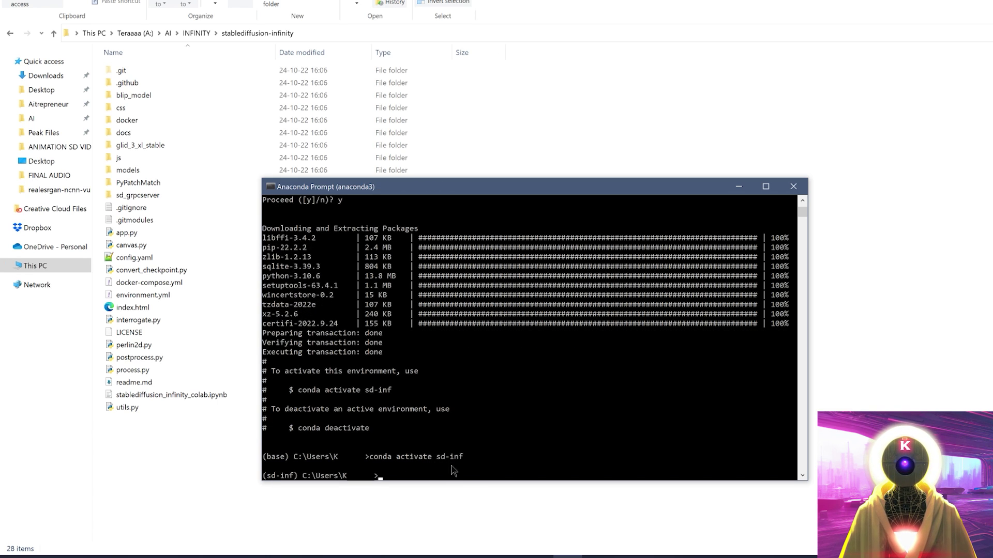
- Install pytorch, torchvision, torchaudio and cudatoolkit=11.3 from the pytorch channel with the guide's conda command, accepting the installation
{"action": "key", "text": "alt+Tab"}
{"action": "left_click_drag", "start_coordinate": [518, 266], "coordinate": [201, 268]}
{"action": "key", "text": "ctrl+c"}
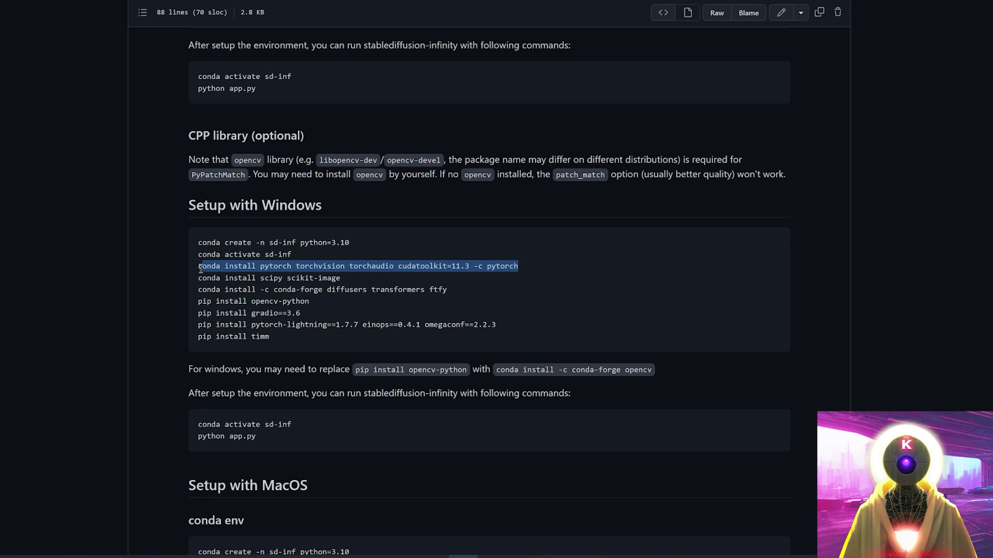
{"action": "key", "text": "alt+Tab"}
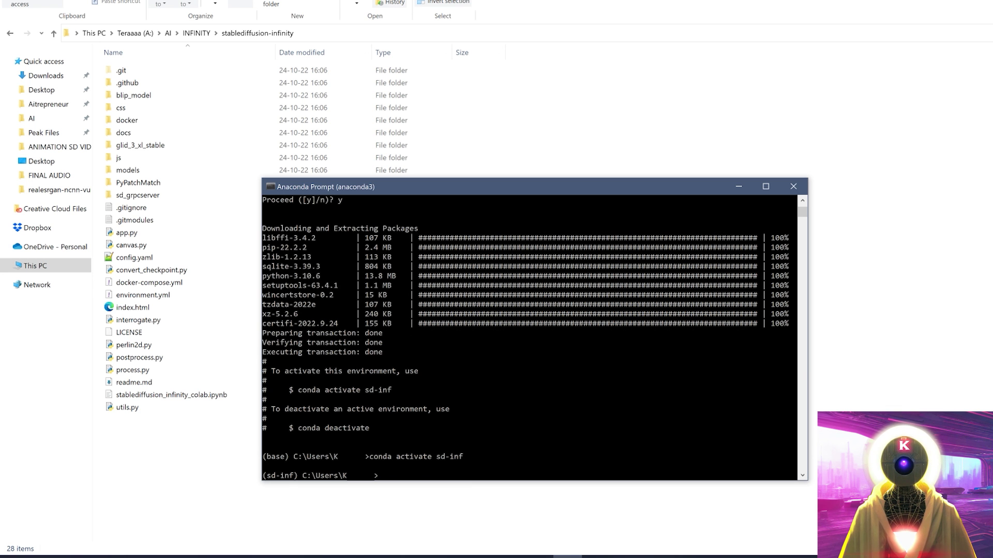
{"action": "key", "text": "ctrl+v"}
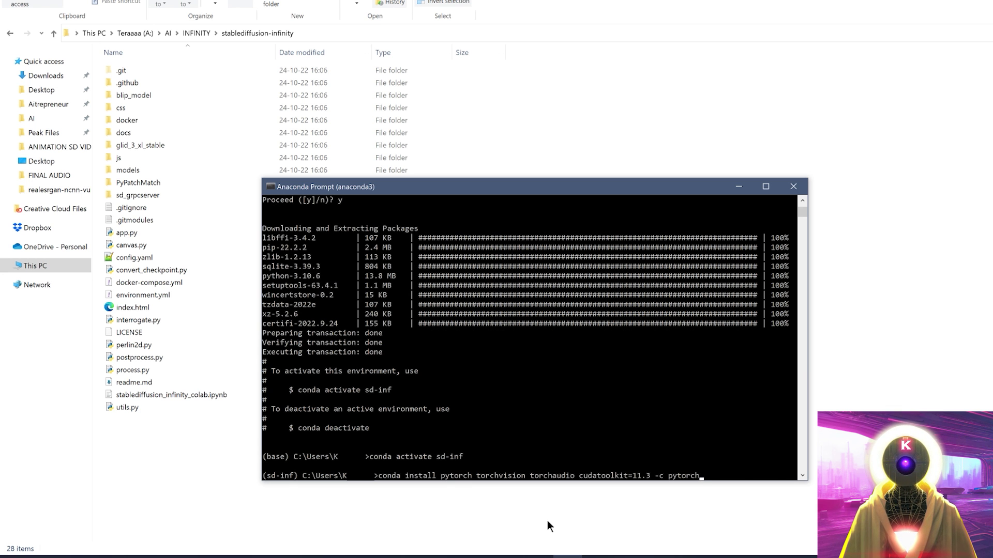
{"action": "key", "text": "Return"}
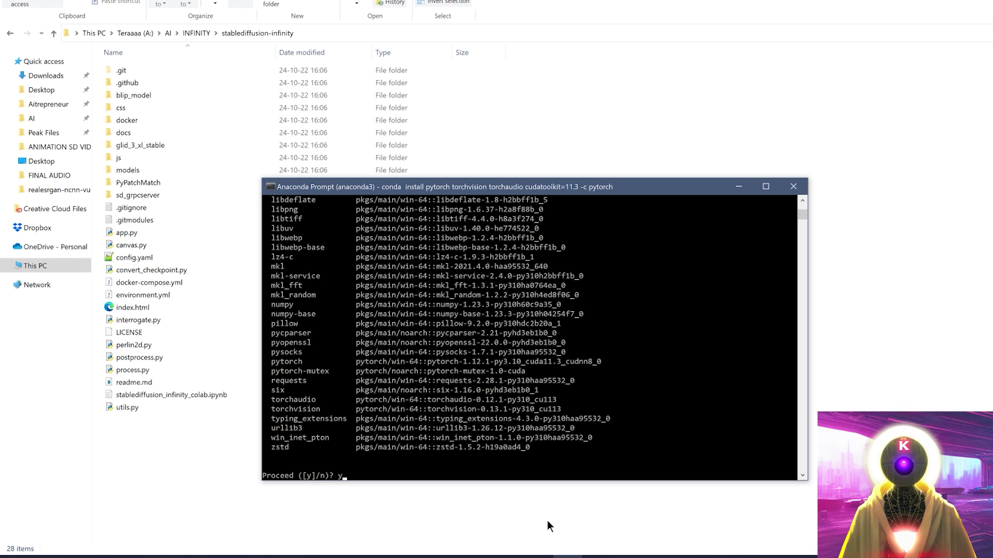
{"action": "type", "text": "y"}
{"action": "key", "text": "Return"}
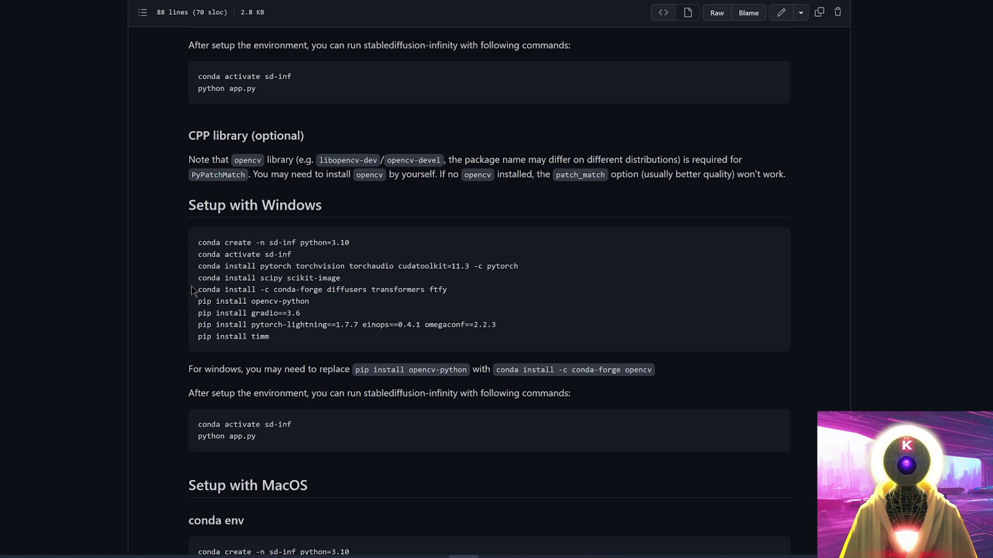
- Review the remaining Windows install commands in the setup guide and the pip install fpie command in the readme's Status section
{"action": "left_click_drag", "start_coordinate": [196, 266], "coordinate": [313, 338]}
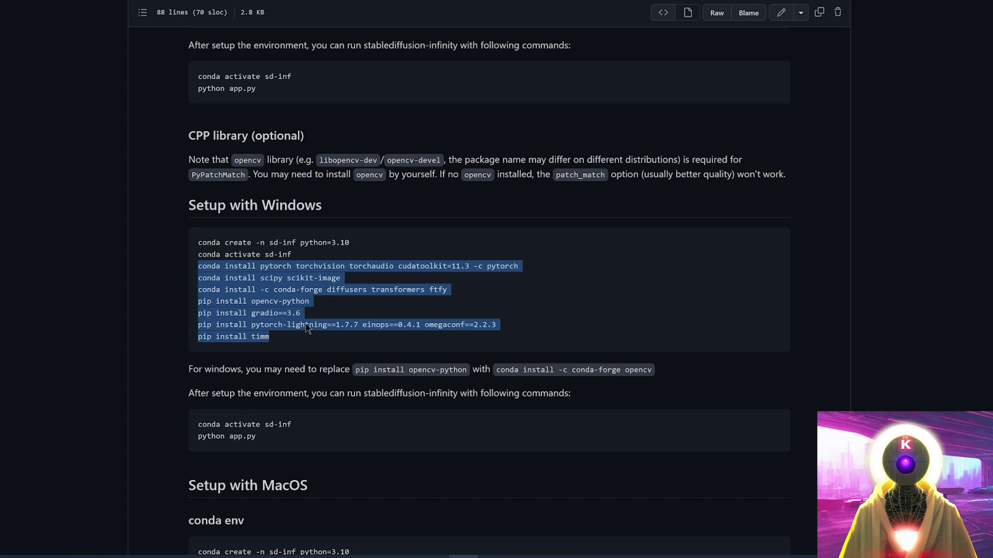
{"action": "left_click", "coordinate": [451, 315]}
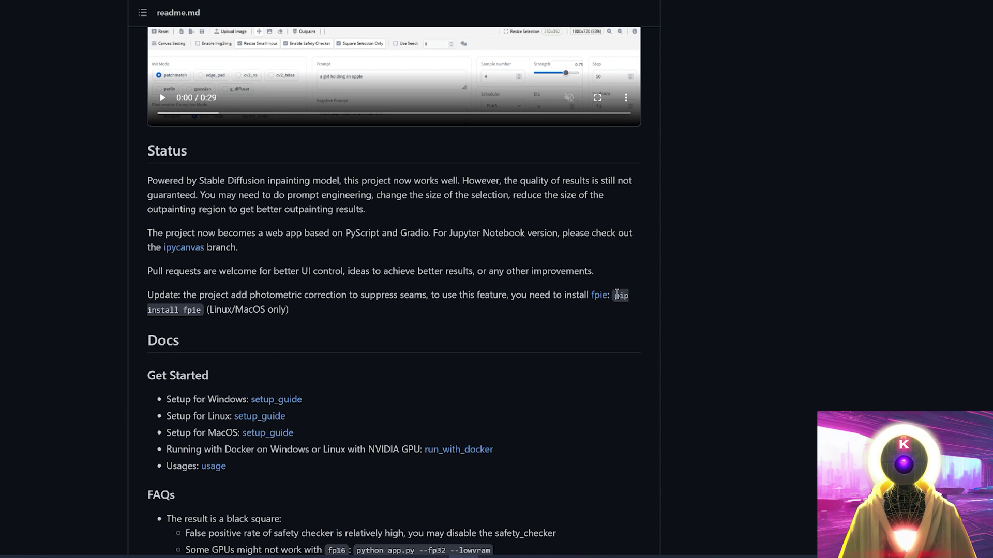
{"action": "left_click_drag", "start_coordinate": [615, 294], "coordinate": [202, 310]}
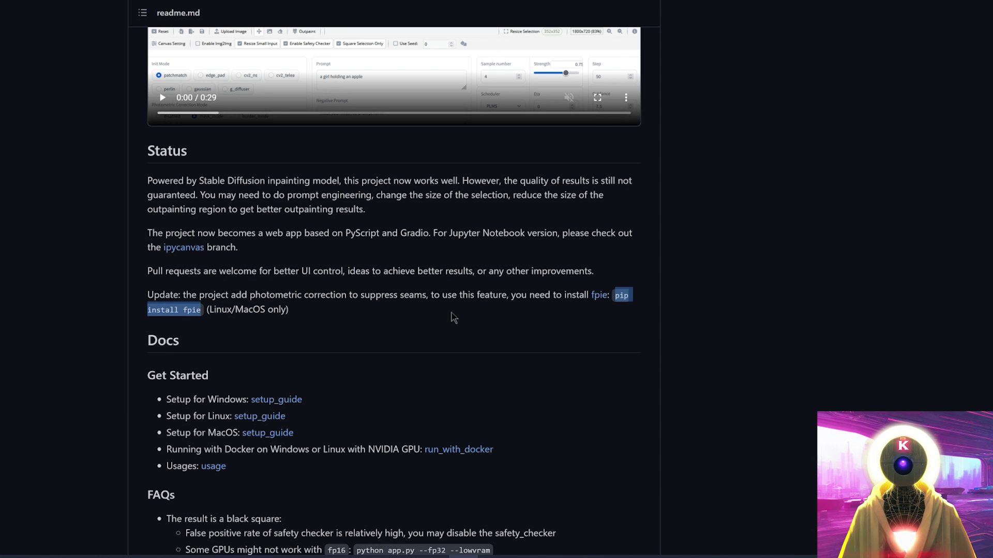
{"action": "left_click", "coordinate": [480, 556]}
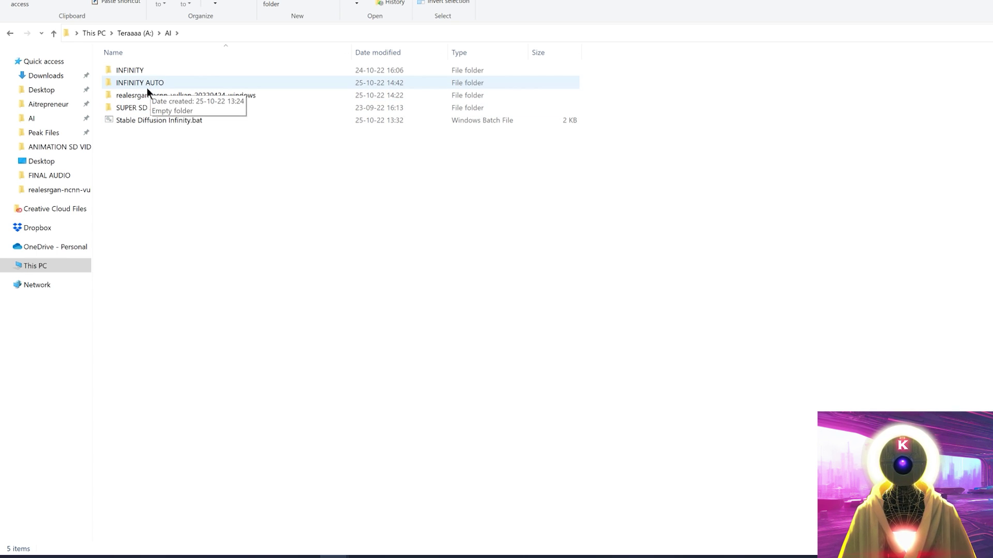
- Move Stable Diffusion Infinity.bat from the AI folder into the INFINITY AUTO folder and open that folder
{"action": "left_click", "coordinate": [138, 119]}
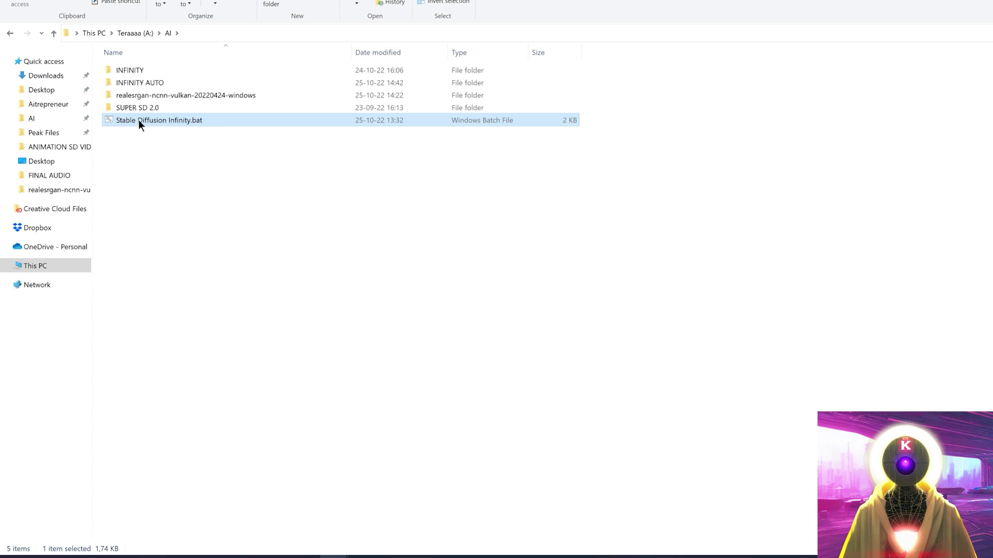
{"action": "left_click_drag", "start_coordinate": [138, 120], "coordinate": [140, 84]}
{"action": "double_click", "coordinate": [140, 82]}
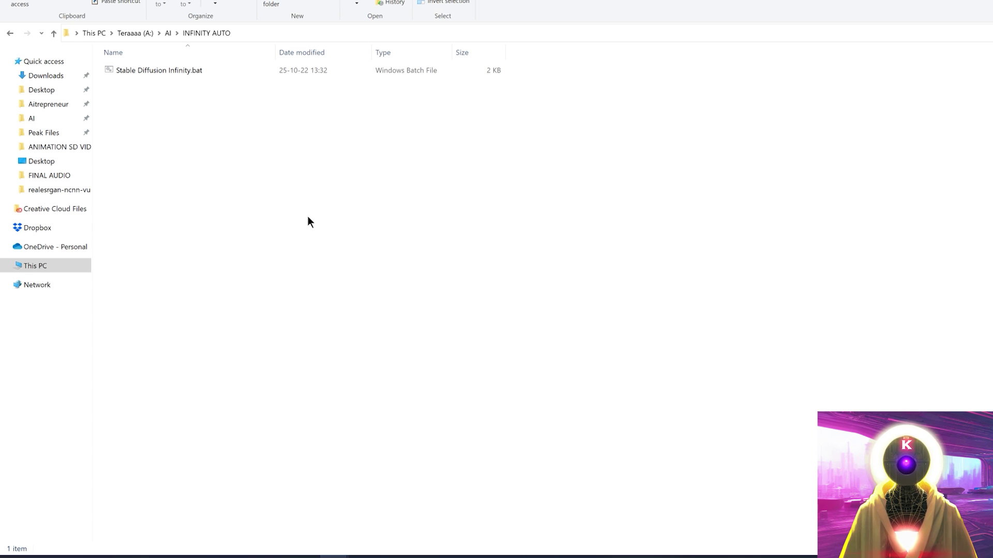
- Start Anaconda Prompt (anaconda3), copy the INFINITY AUTO folder's path and begin a cd command in the prompt
{"action": "left_click", "coordinate": [12, 557]}
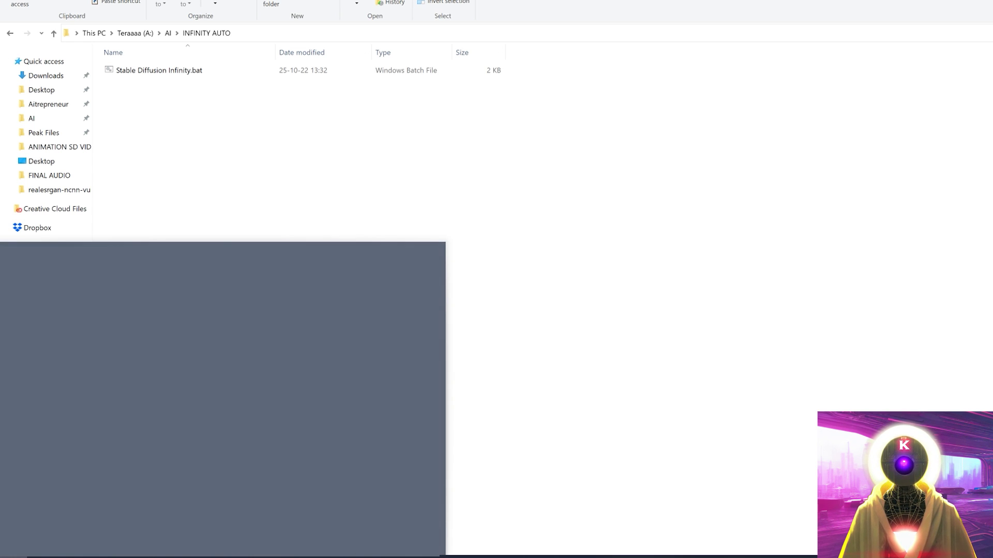
{"action": "key", "text": "Return"}
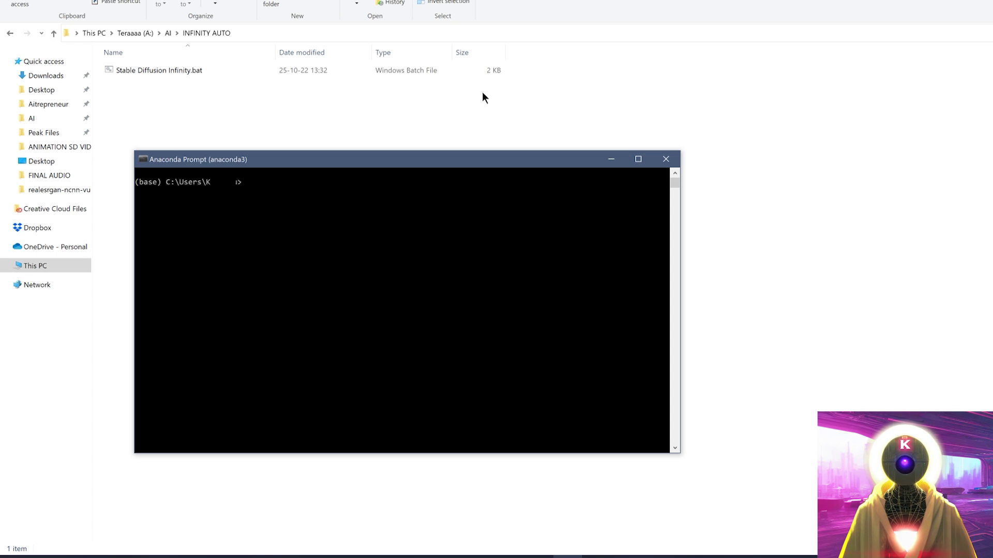
{"action": "left_click", "coordinate": [255, 35]}
{"action": "left_click", "coordinate": [267, 33]}
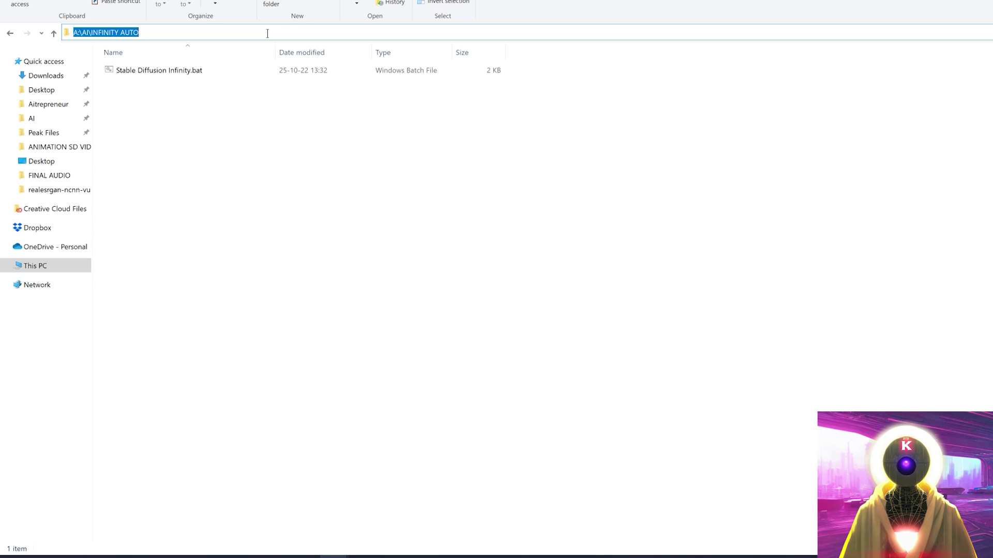
{"action": "key", "text": "alt+Tab"}
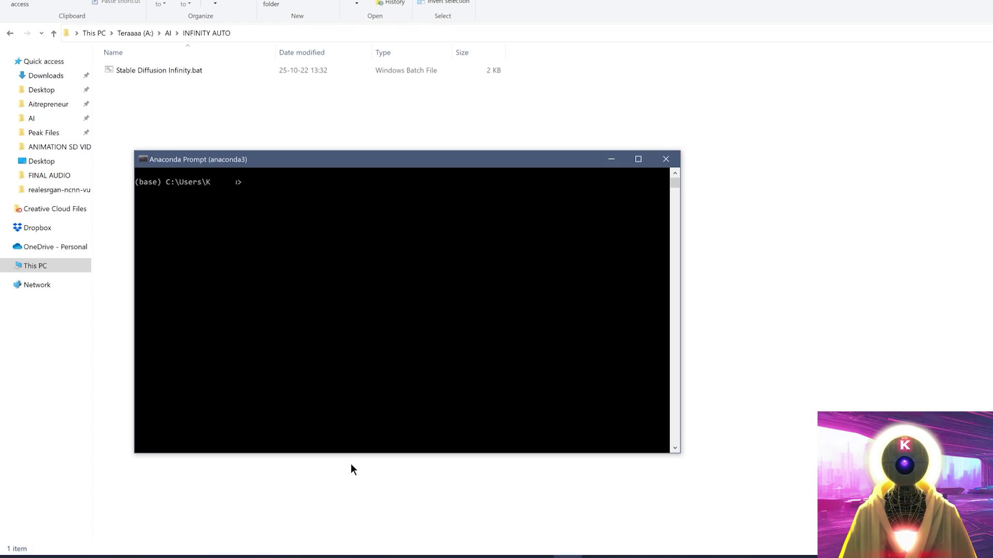
{"action": "type", "text": "cd"}
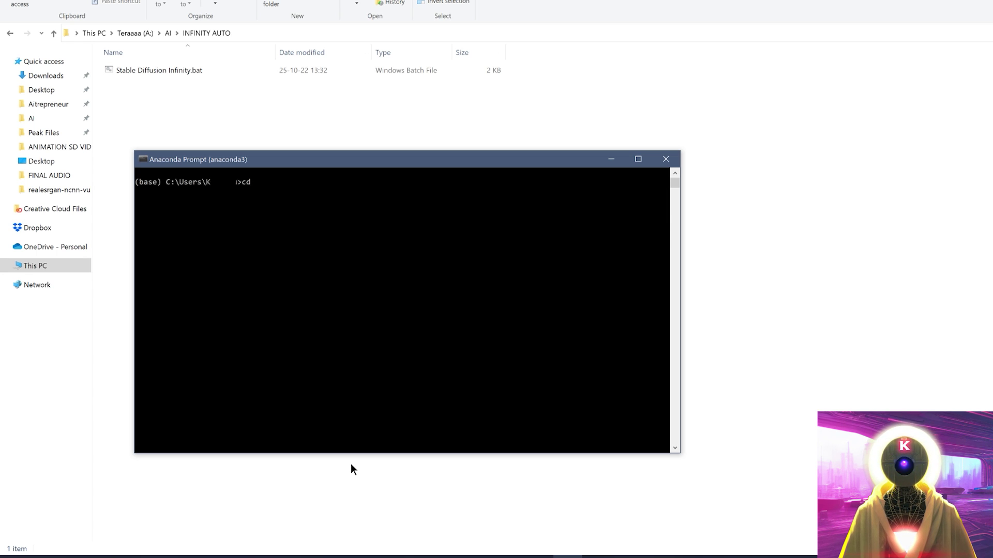
{"action": "type", "text": "A:\\AI\\INFINITY AUTO"}
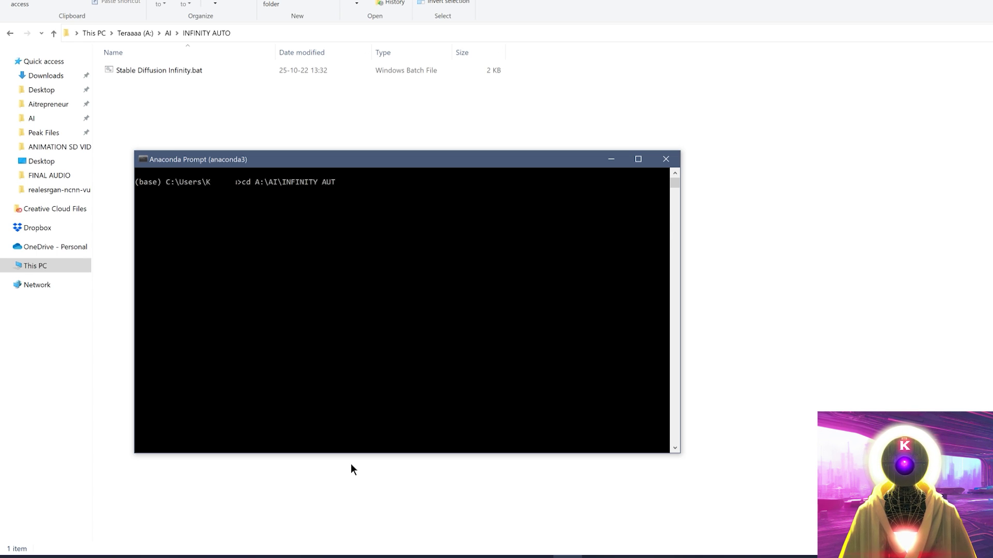
{"action": "key", "text": "BackSpace"}
{"action": "key", "text": "BackSpace"}
{"action": "key", "text": "BackSpace"}
{"action": "key", "text": "BackSpace"}
{"action": "key", "text": "BackSpace"}
{"action": "key", "text": "BackSpace"}
{"action": "key", "text": "BackSpace"}
{"action": "key", "text": "BackSpace"}
{"action": "key", "text": "BackSpace"}
{"action": "key", "text": "BackSpace"}
{"action": "key", "text": "BackSpace"}
{"action": "key", "text": "BackSpace"}
{"action": "key", "text": "BackSpace"}
{"action": "key", "text": "BackSpace"}
{"action": "key", "text": "BackSpace"}
{"action": "key", "text": "BackSpace"}
{"action": "key", "text": "BackSpace"}
{"action": "key", "text": "BackSpace"}
{"action": "key", "text": "BackSpace"}
{"action": "key", "text": "BackSpace"}
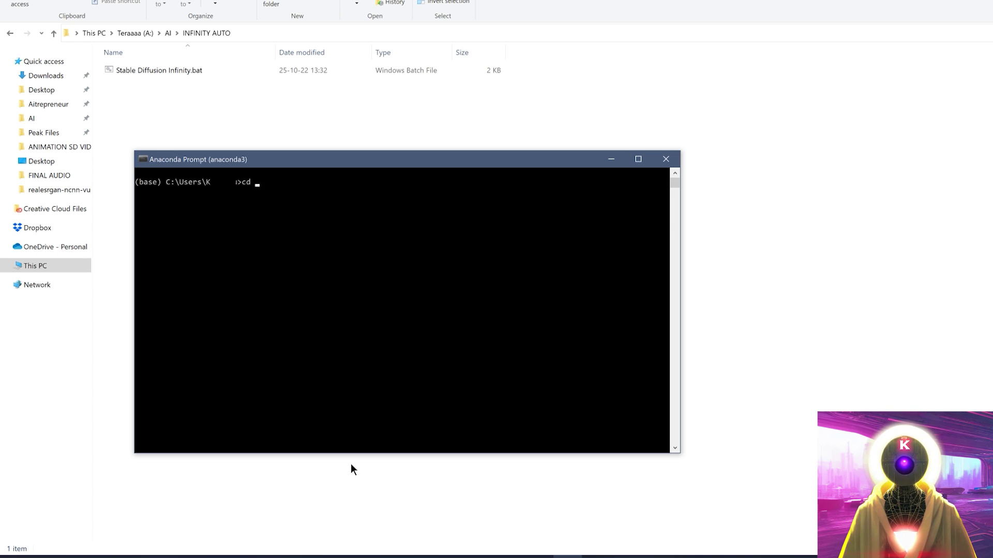
- Complete the directory change as cd /d A:\AI\INFINITY AUTO and run it
{"action": "type", "text": "/d"}
{"action": "type", "text": "A:\\AI\\INFINITY AUTO"}
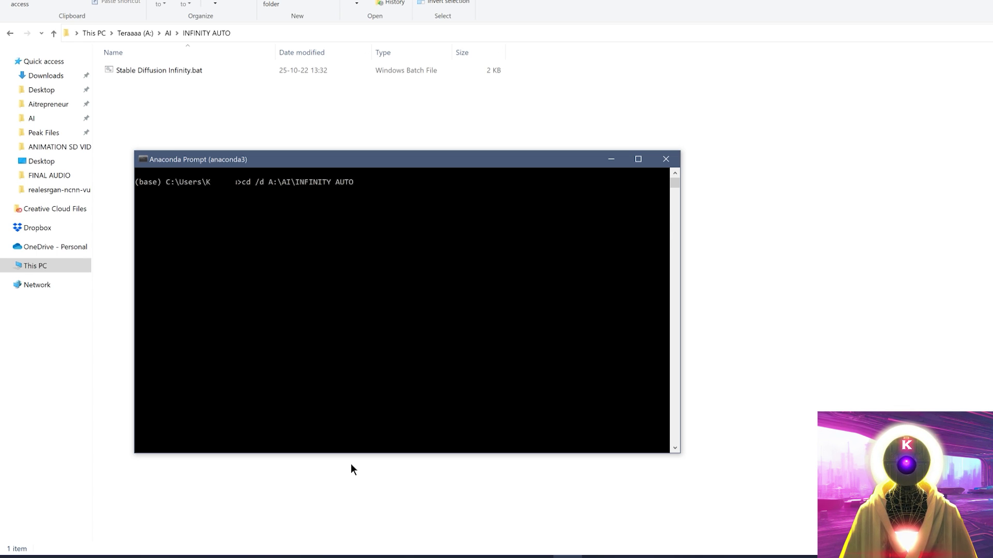
{"action": "key", "text": "Return"}
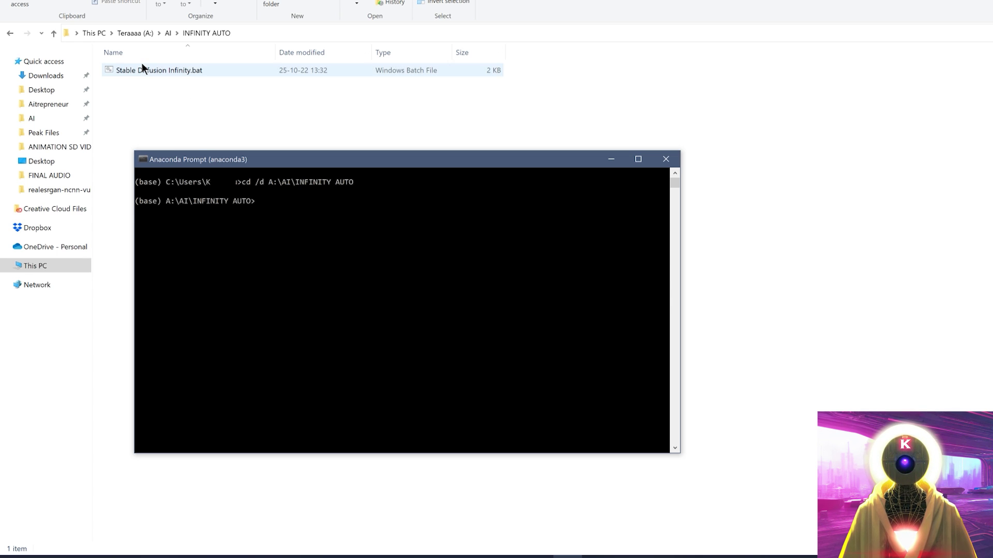
- Run Stable Diffusion Infinity.bat from the INFINITY AUTO folder in the Anaconda Prompt, and install timm with pip install timm
{"action": "left_click_drag", "start_coordinate": [139, 69], "coordinate": [332, 215]}
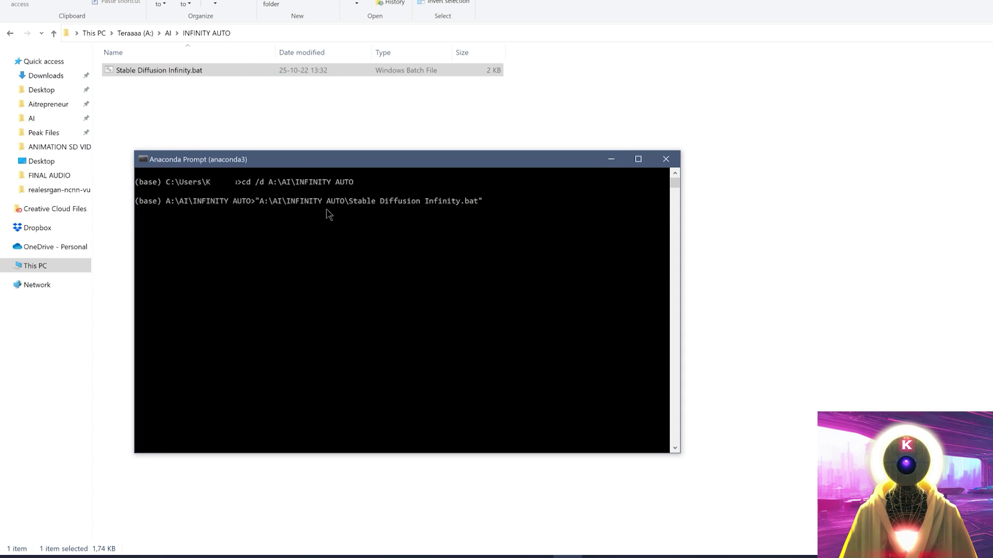
{"action": "key", "text": "Return"}
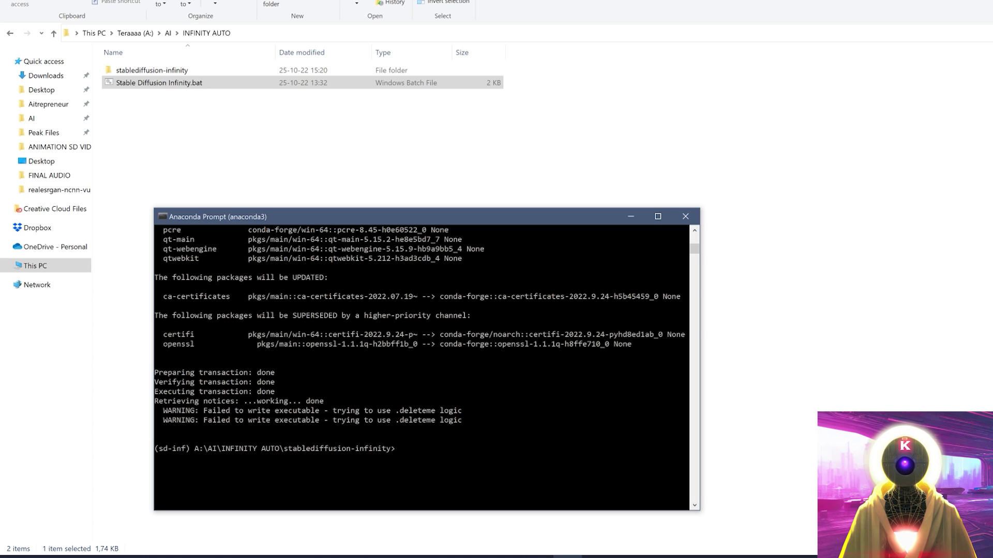
{"action": "type", "text": "pip install timm"}
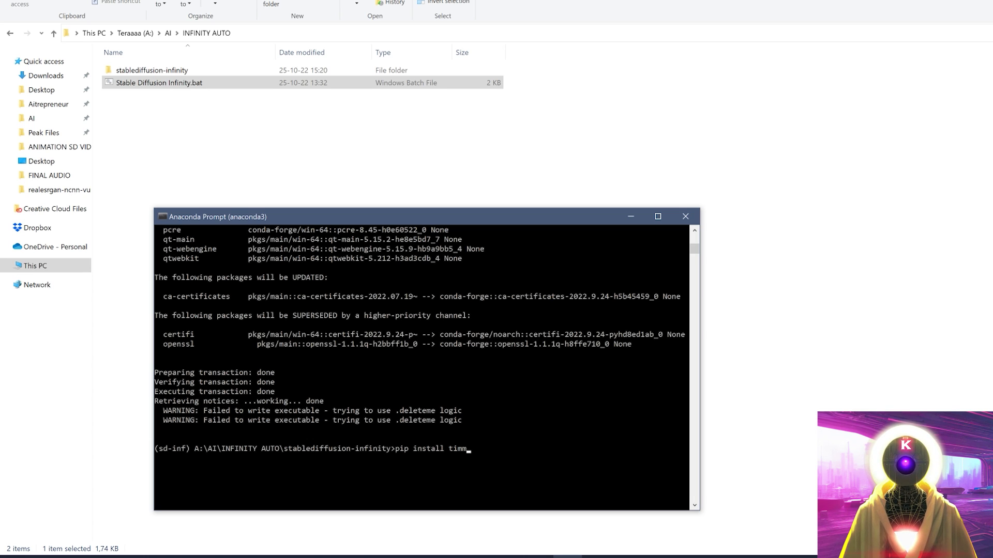
{"action": "key", "text": "Return"}
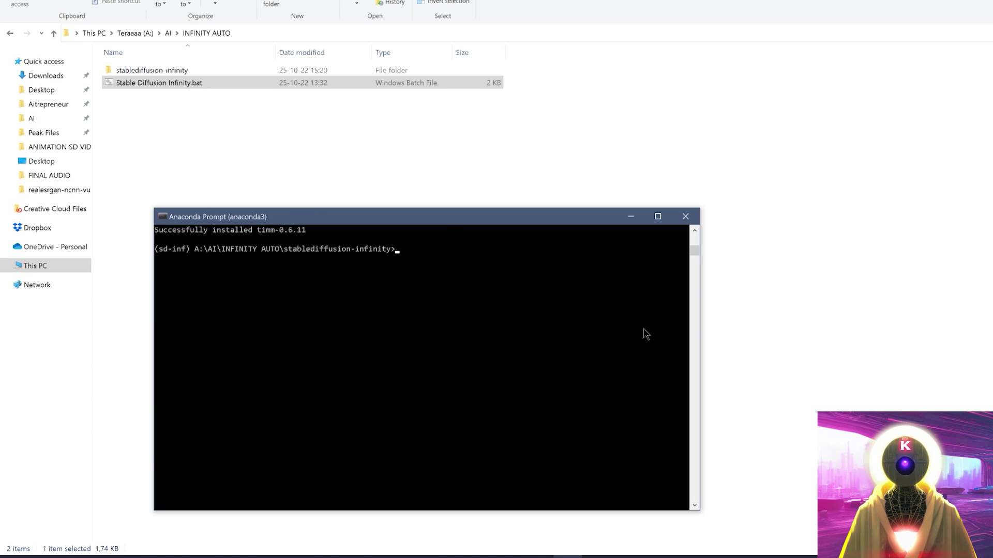
- Close the Anaconda Prompt and delete Stable Diffusion Infinity.bat from the INFINITY AUTO folder
{"action": "left_click", "coordinate": [685, 216]}
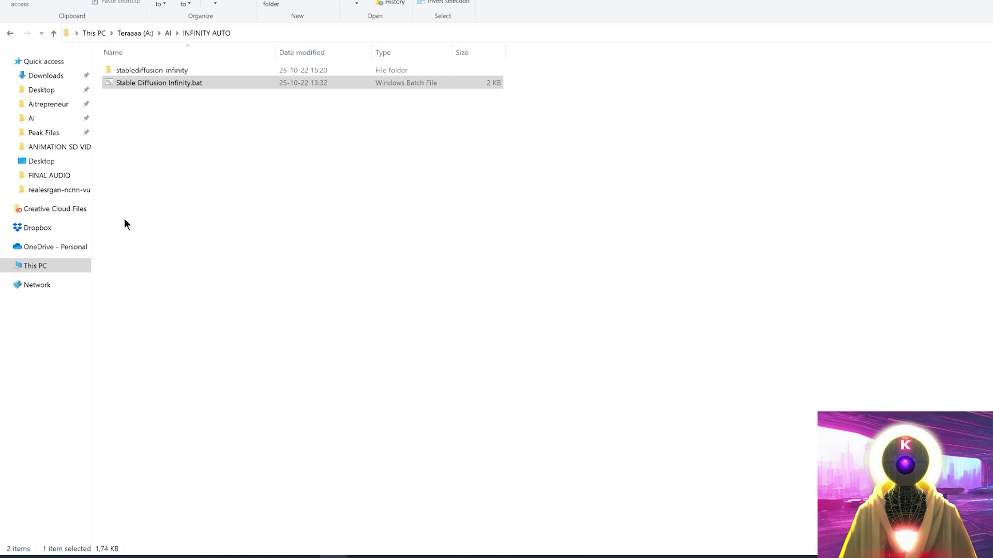
{"action": "left_click", "coordinate": [172, 87]}
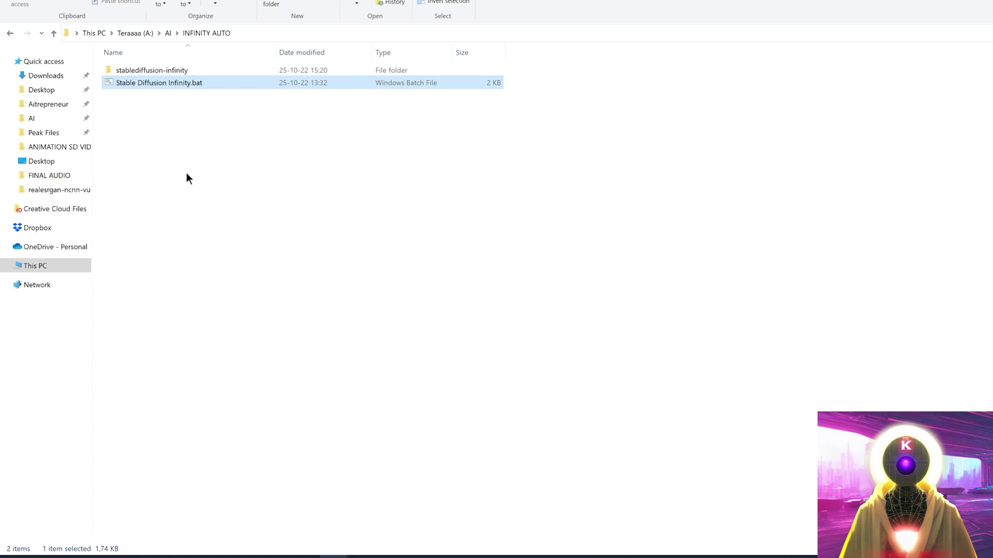
{"action": "key", "text": "Delete"}
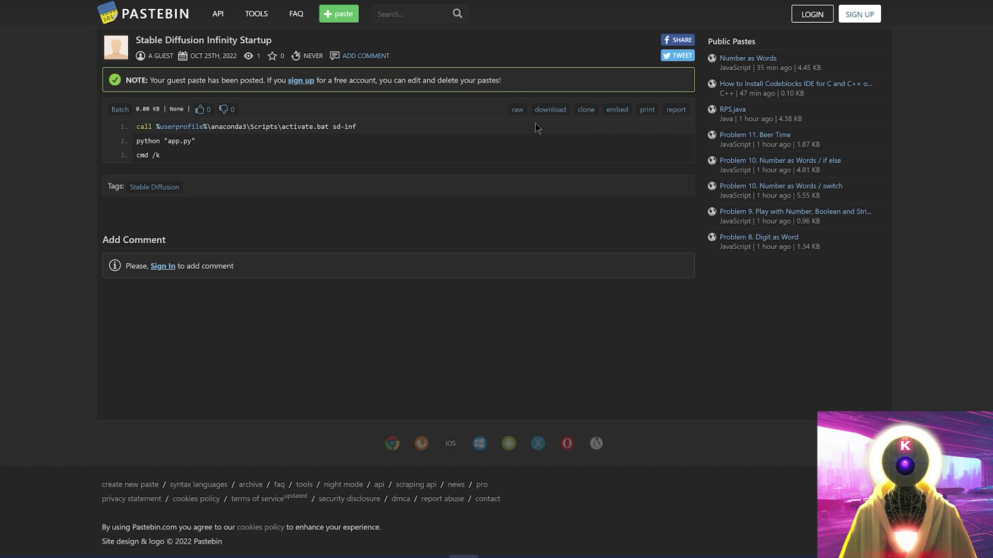
- Download the Stable Diffusion Infinity Startup batch file from Pastebin and place it in INFINITY AUTO's stablediffusion-infinity folder
{"action": "left_click", "coordinate": [548, 112]}
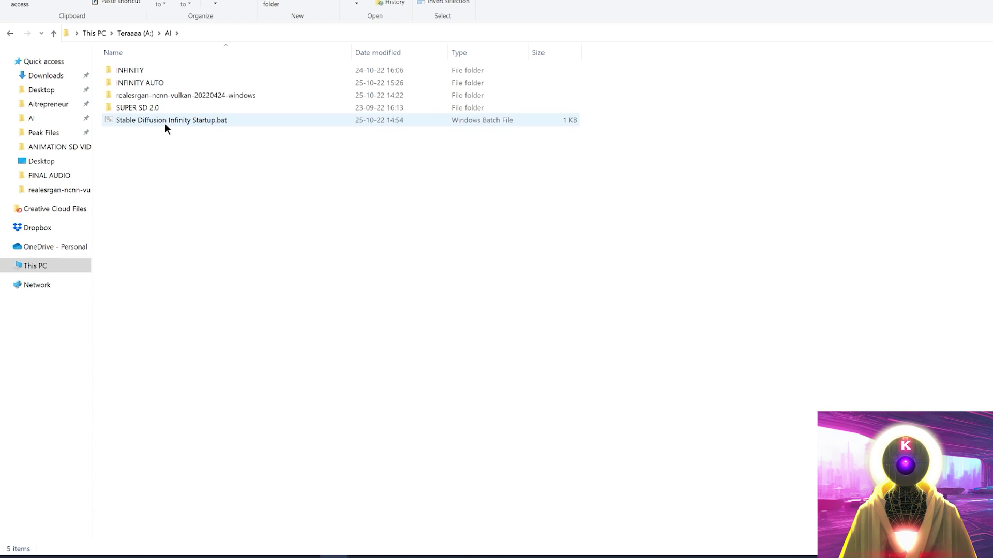
{"action": "left_click", "coordinate": [165, 123]}
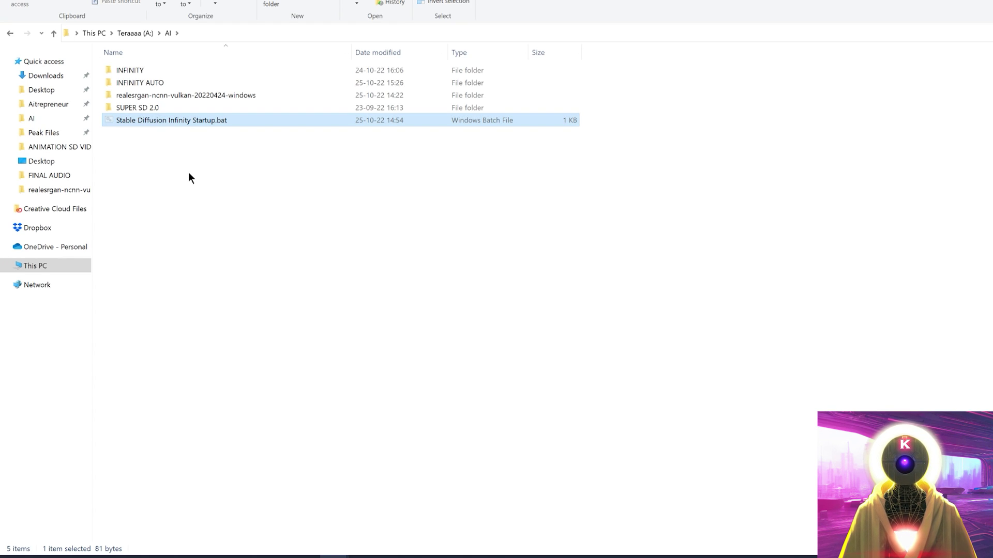
{"action": "double_click", "coordinate": [140, 82]}
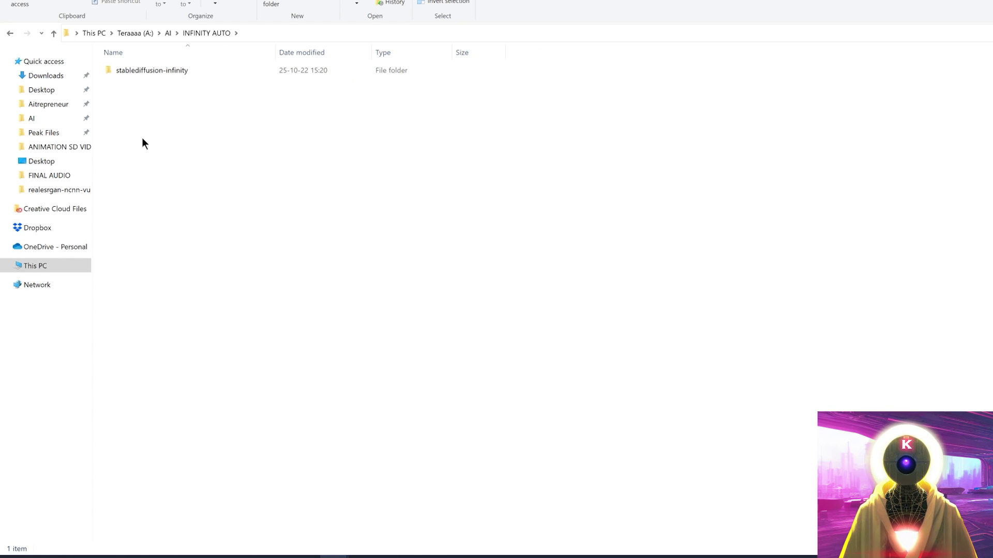
{"action": "double_click", "coordinate": [152, 73]}
{"action": "key", "text": "ctrl+v"}
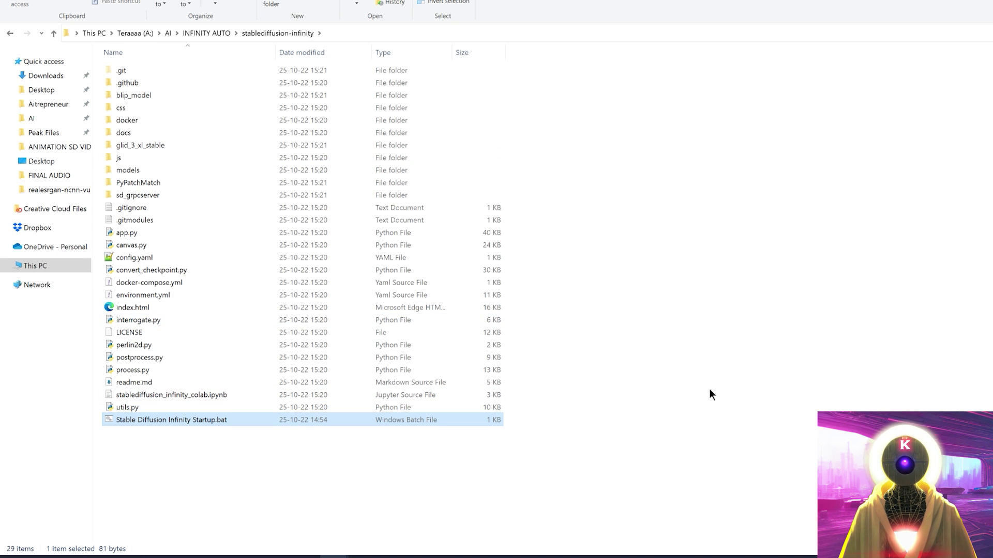
{"action": "left_click", "coordinate": [650, 400]}
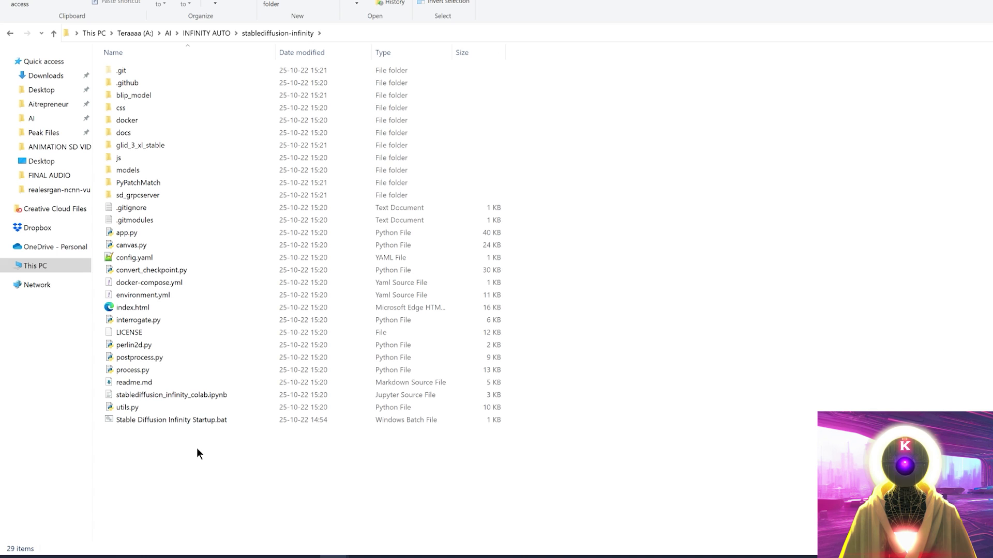
{"action": "double_click", "coordinate": [156, 419]}
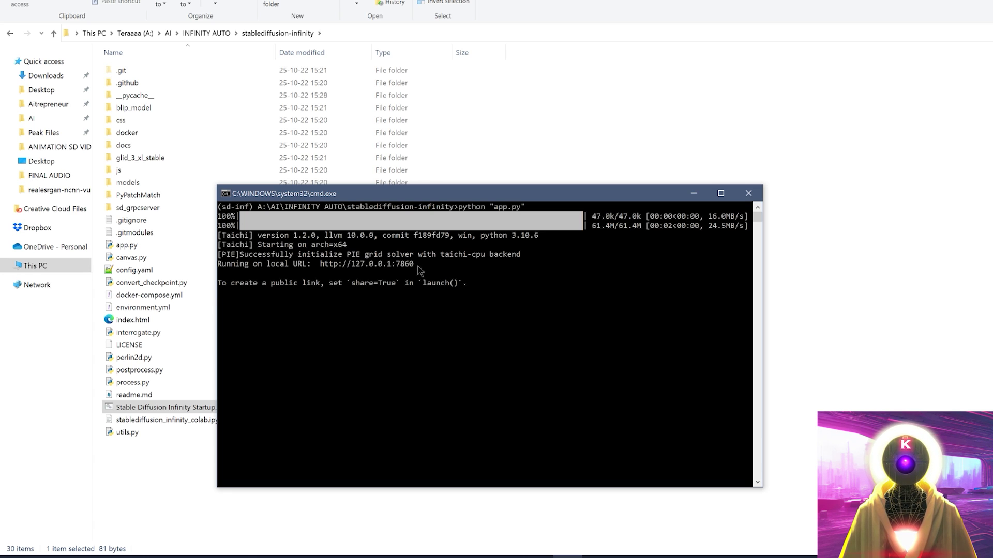
{"action": "left_click_drag", "start_coordinate": [420, 268], "coordinate": [319, 268]}
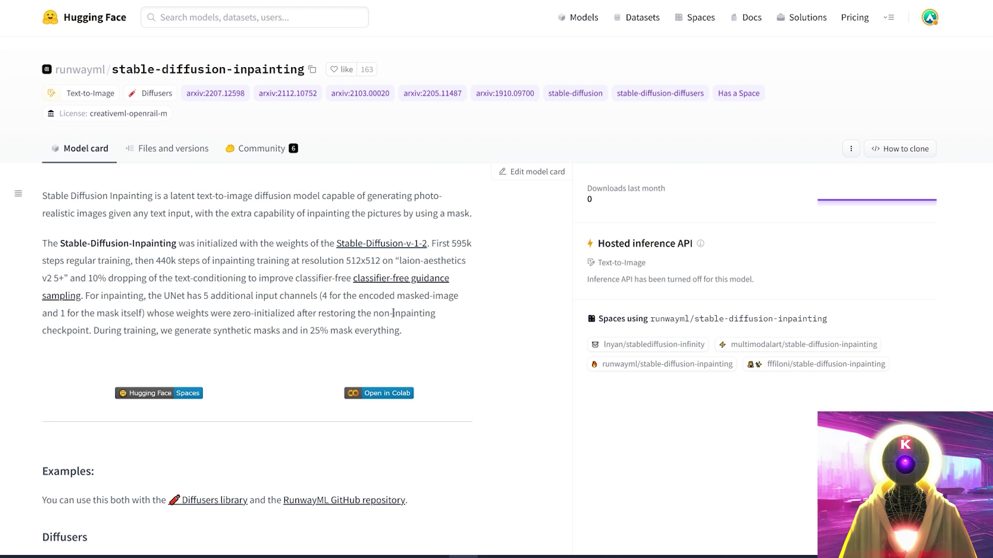
- Open the Hugging Face account settings and go to the end of the access tokens list
{"action": "left_click", "coordinate": [930, 19]}
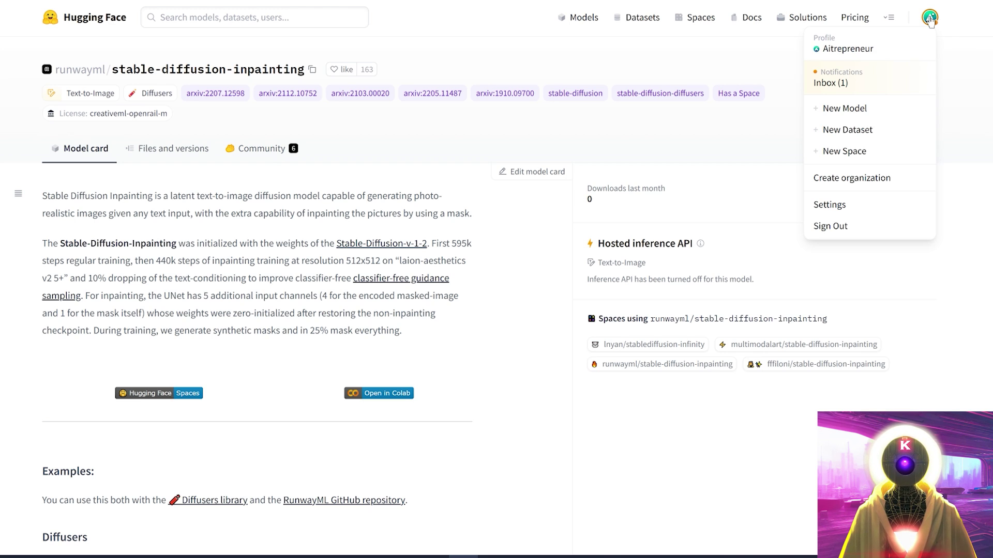
{"action": "left_click", "coordinate": [829, 206]}
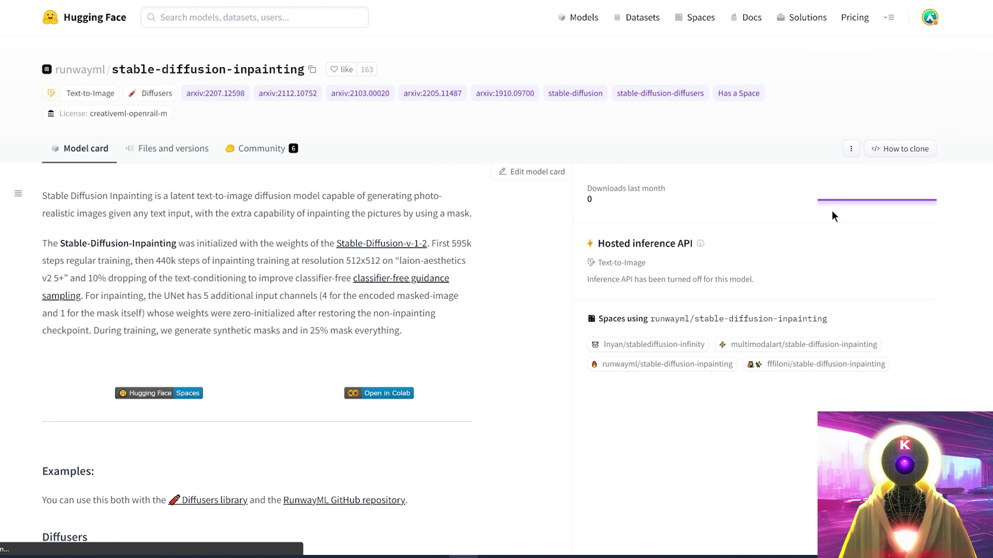
{"action": "left_click", "coordinate": [116, 250]}
{"action": "scroll", "coordinate": [604, 166], "scroll_direction": "down", "scroll_amount": 10}
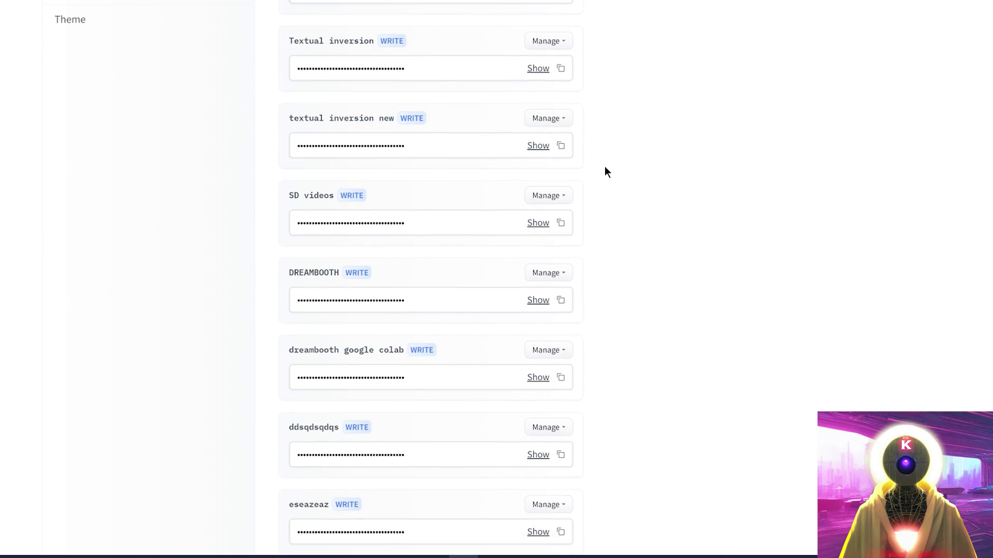
- Create a Hugging Face access token named gtfgdfgfd with the write role
{"action": "left_click", "coordinate": [310, 469]}
{"action": "left_click", "coordinate": [458, 268]}
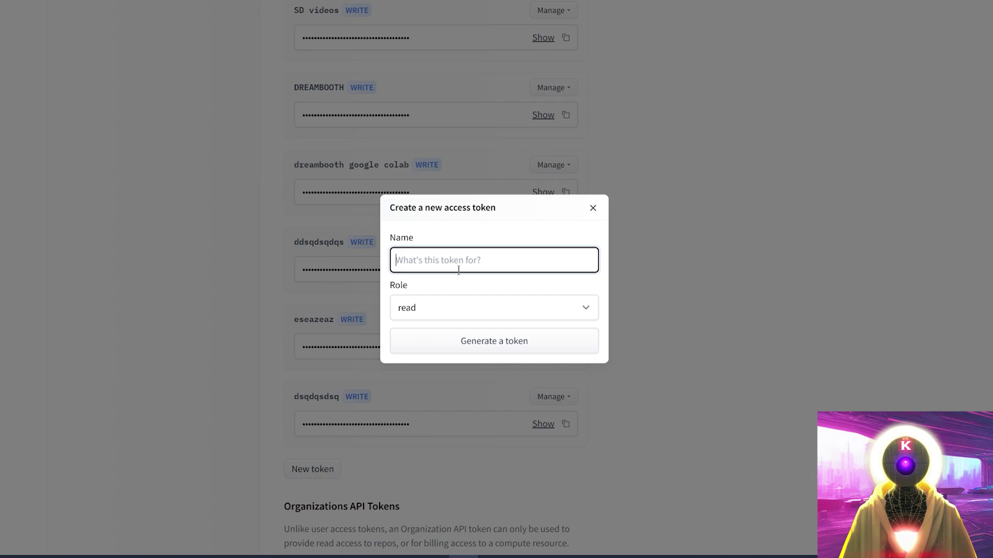
{"action": "type", "text": "gtfgdfgfd"}
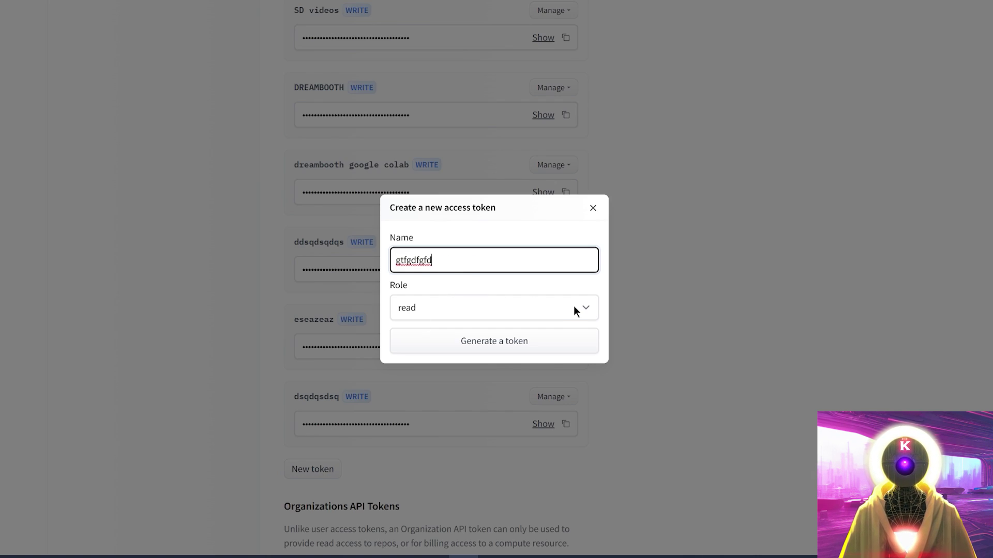
{"action": "left_click", "coordinate": [573, 306]}
{"action": "left_click", "coordinate": [512, 342]}
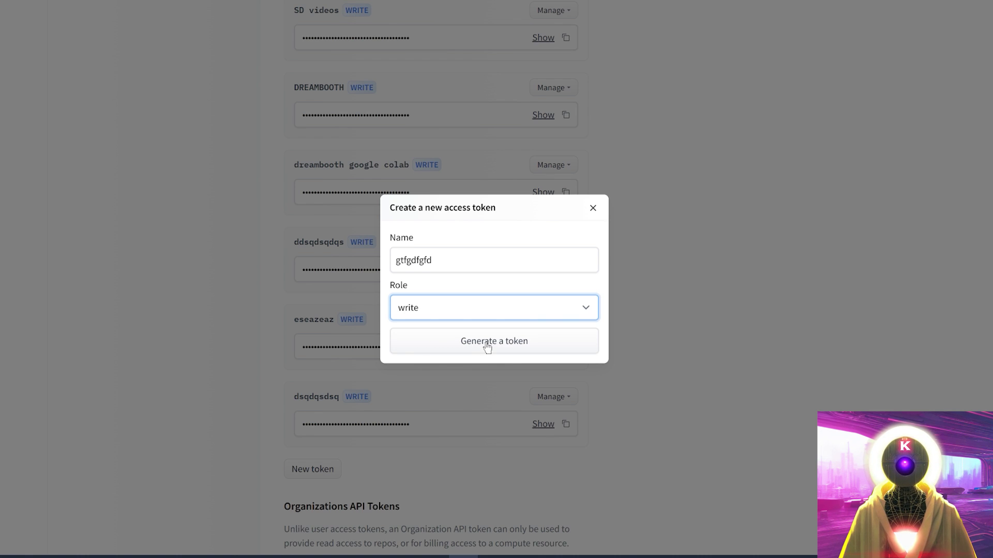
{"action": "left_click", "coordinate": [486, 343]}
- Copy the new gtfgdfgfd token, paste it into the Huggingface token field of the stablediffusion-infinity web app and run the setup
{"action": "scroll", "coordinate": [751, 290], "scroll_direction": "down", "scroll_amount": 12}
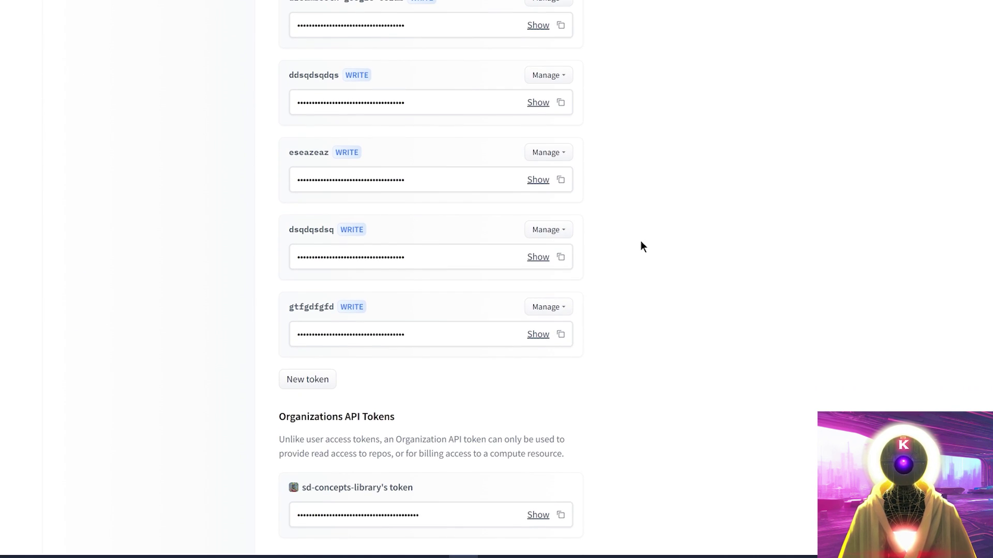
{"action": "left_click", "coordinate": [560, 335]}
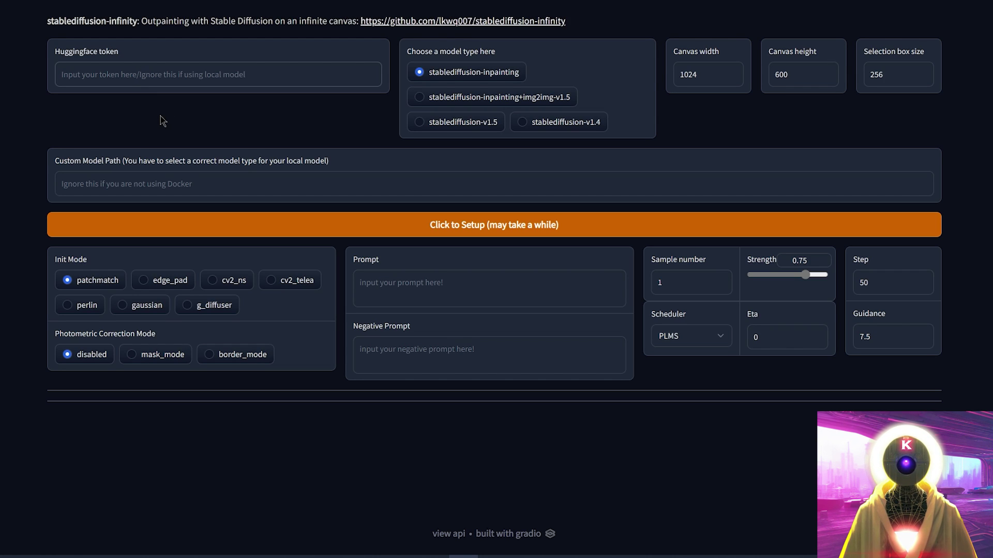
{"action": "key", "text": "ctrl+v"}
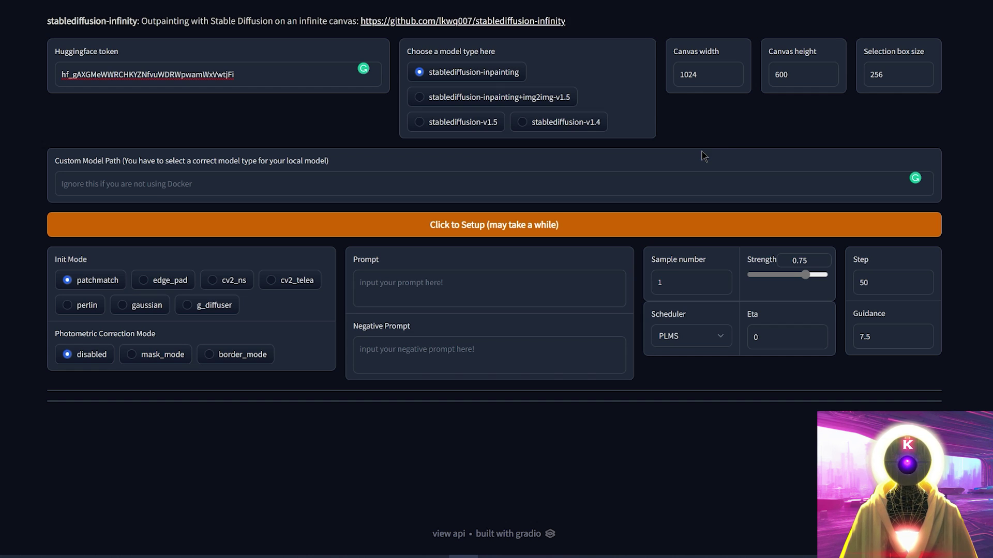
{"action": "left_click", "coordinate": [443, 226]}
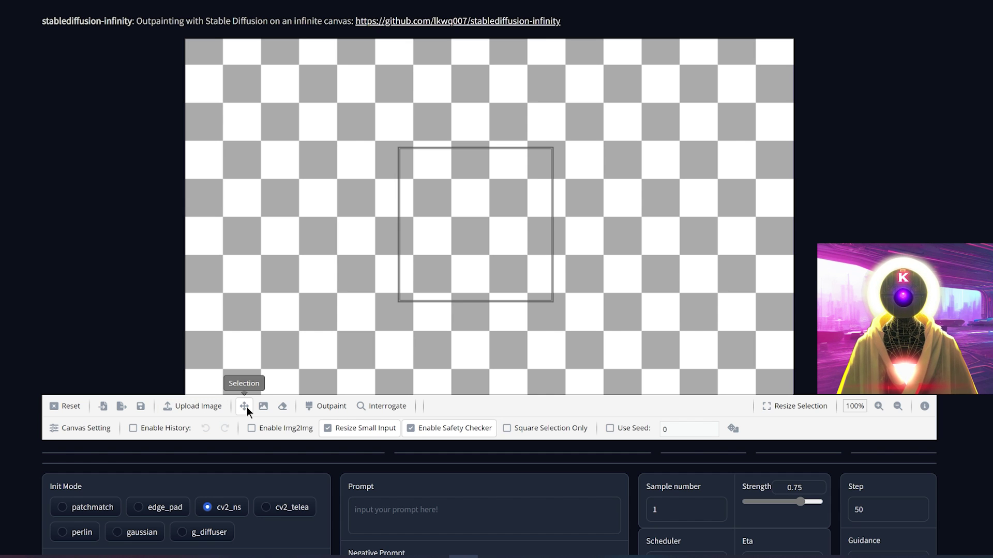
- Reposition the selection box on the canvas and set the eraser size to 135
{"action": "left_click_drag", "start_coordinate": [513, 266], "coordinate": [354, 231]}
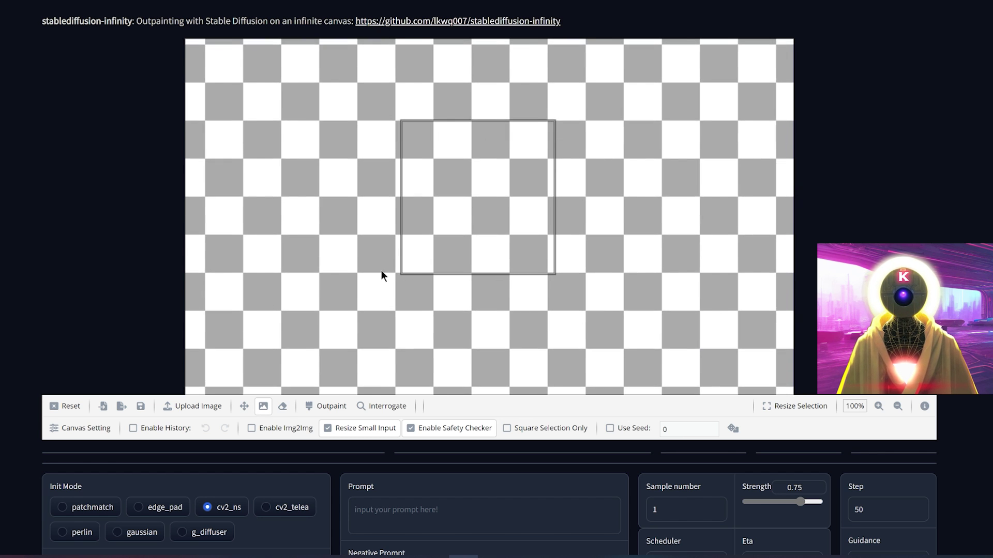
{"action": "key", "text": "e"}
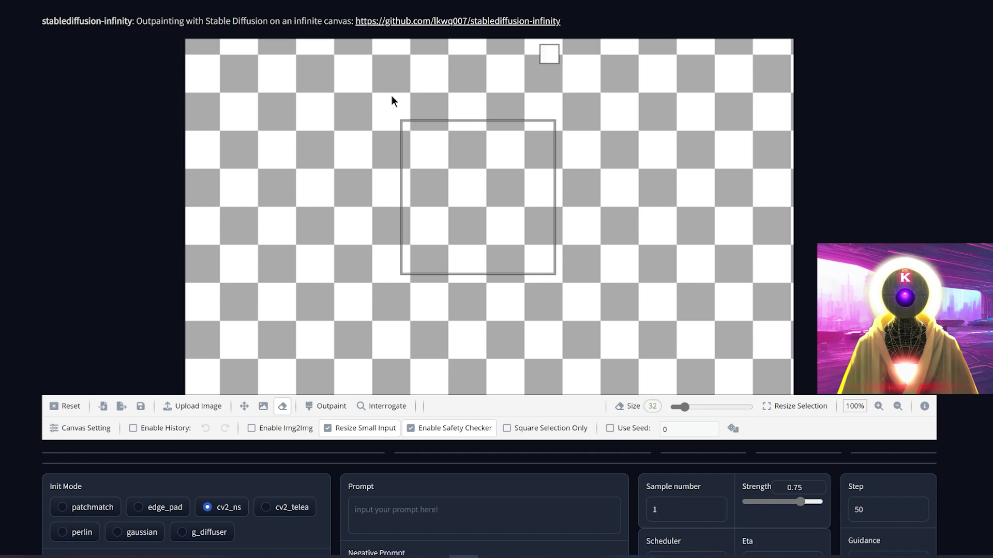
{"action": "scroll", "coordinate": [501, 270], "scroll_direction": "up", "scroll_amount": 5}
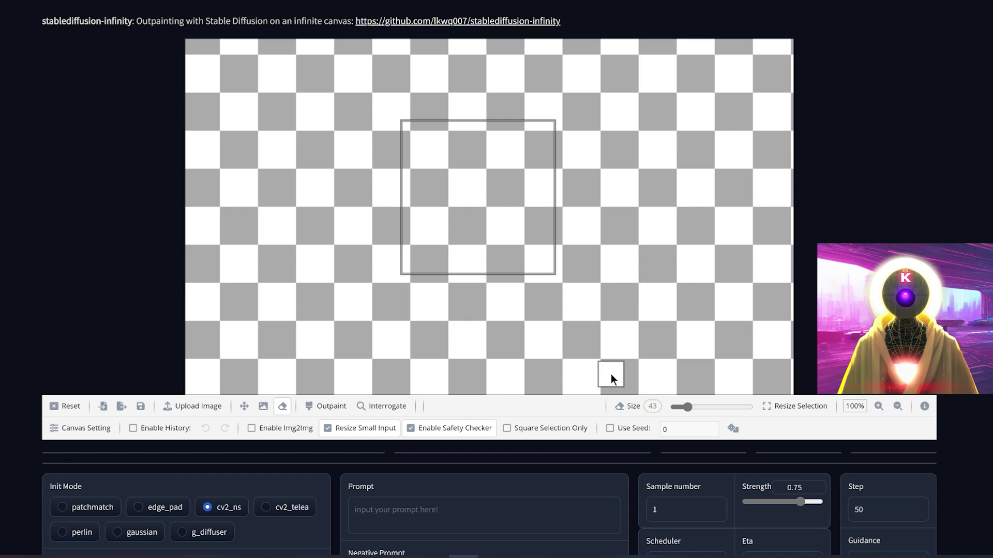
{"action": "scroll", "coordinate": [636, 377], "scroll_direction": "up", "scroll_amount": 8}
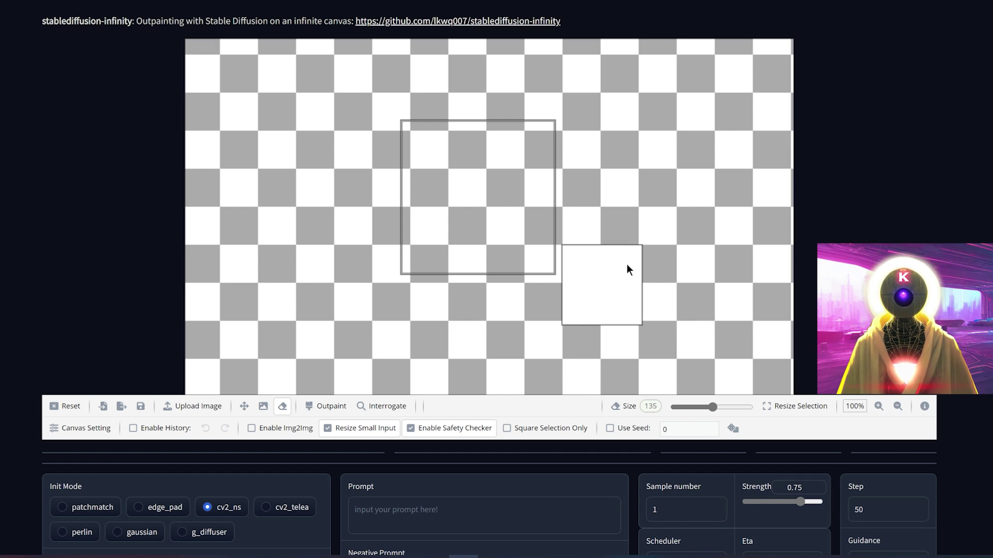
- Try enlarging the selection box to about 432x432, discard it, and open the canvas size settings without saving
{"action": "left_click", "coordinate": [795, 406]}
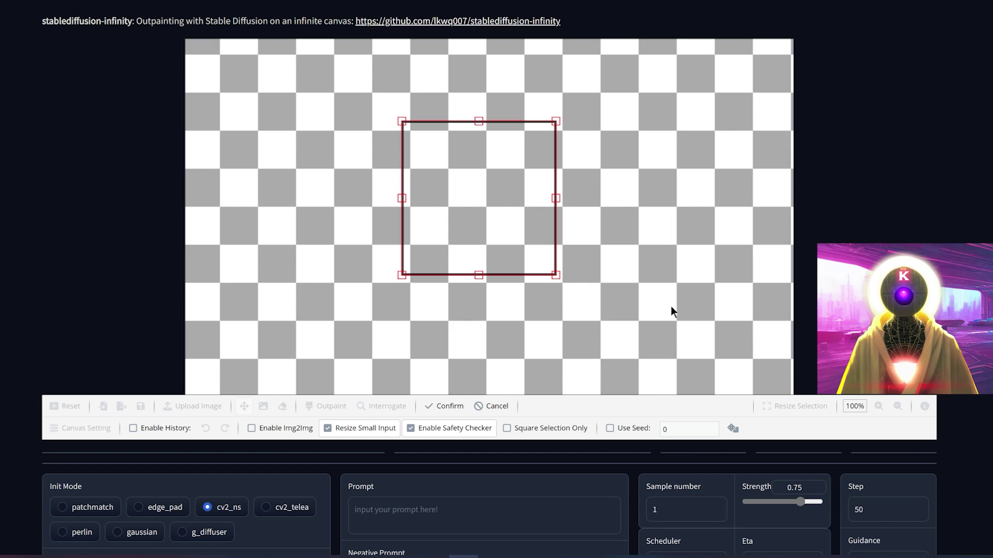
{"action": "left_click_drag", "start_coordinate": [557, 275], "coordinate": [681, 362]}
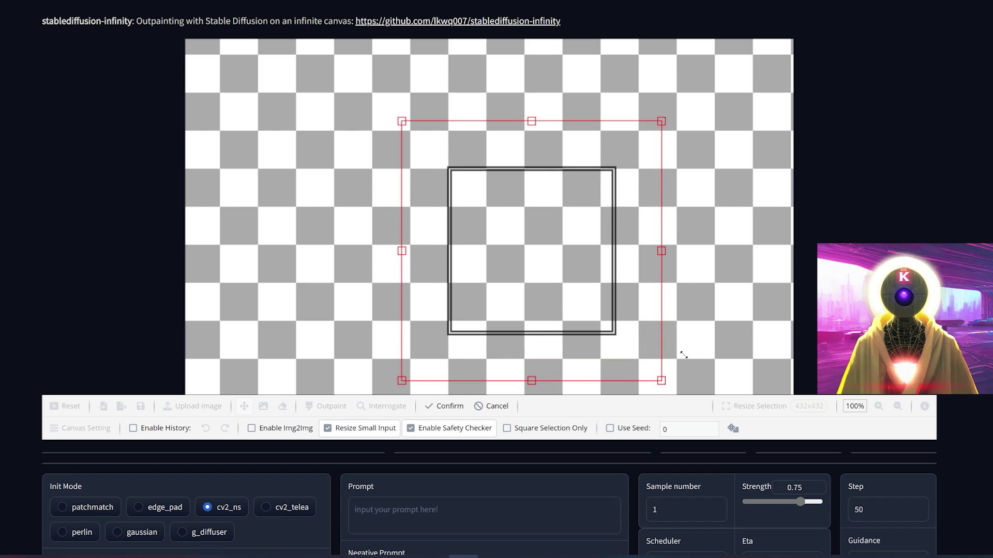
{"action": "key", "text": "Escape"}
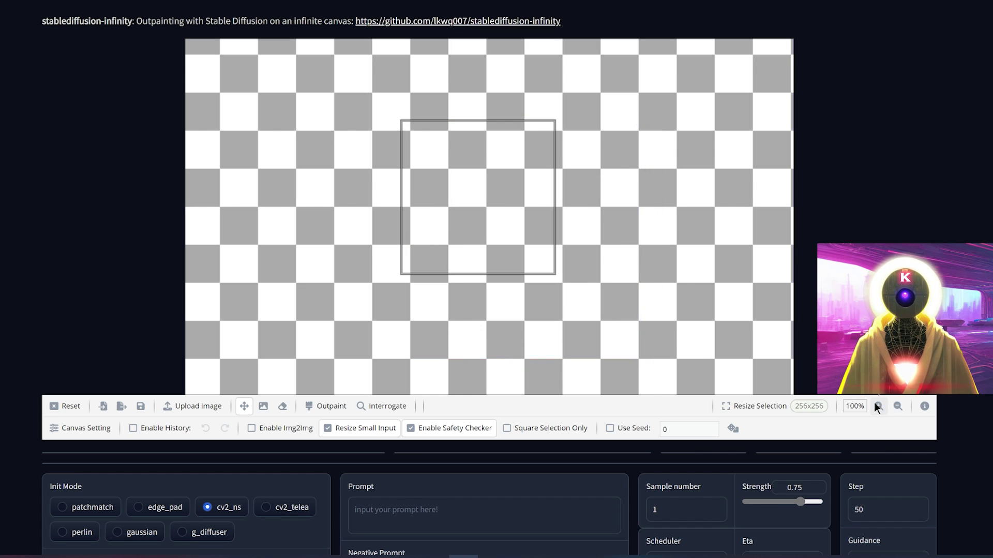
{"action": "left_click", "coordinate": [104, 429]}
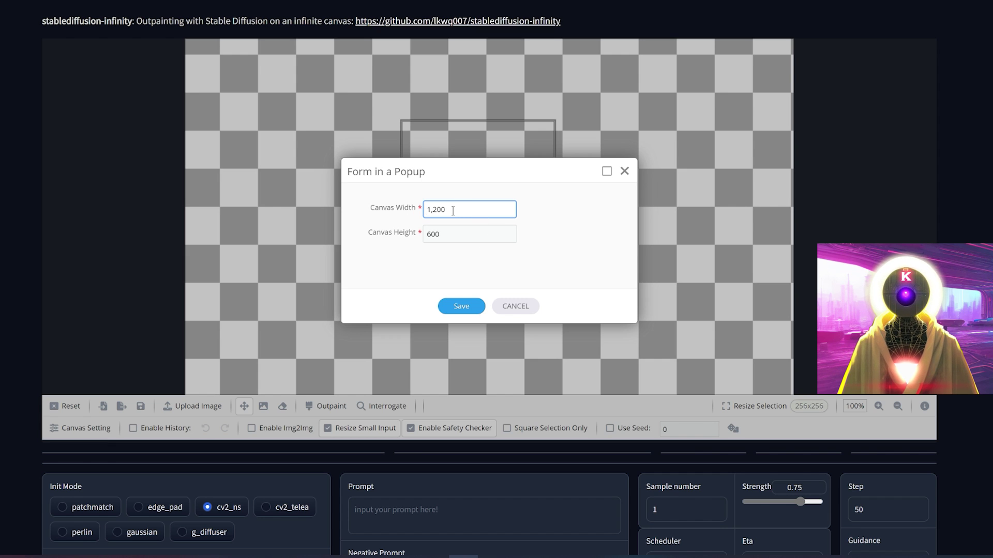
{"action": "key", "text": "Escape"}
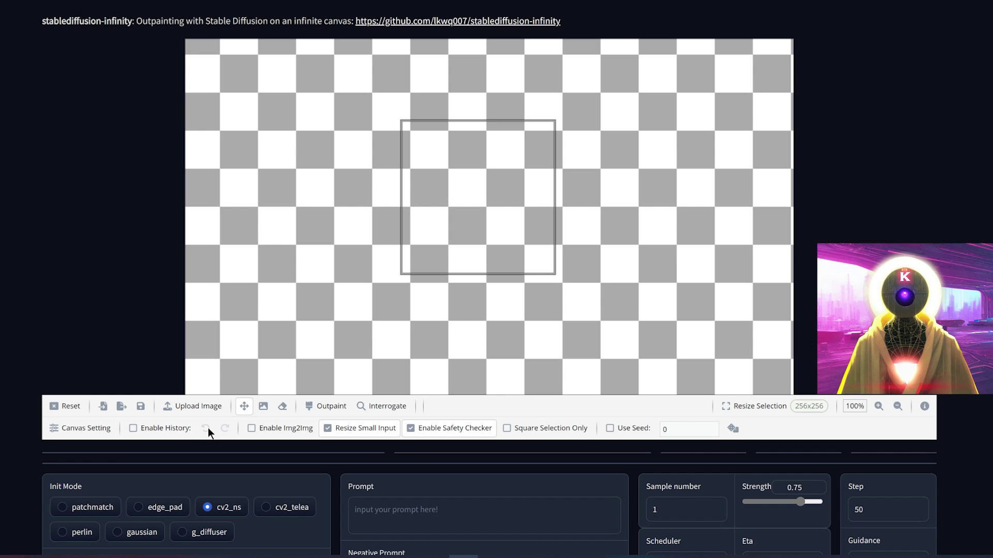
- Switch Enable Img2Img on and back off, and the safety checker off and back on
{"action": "left_click", "coordinate": [253, 430]}
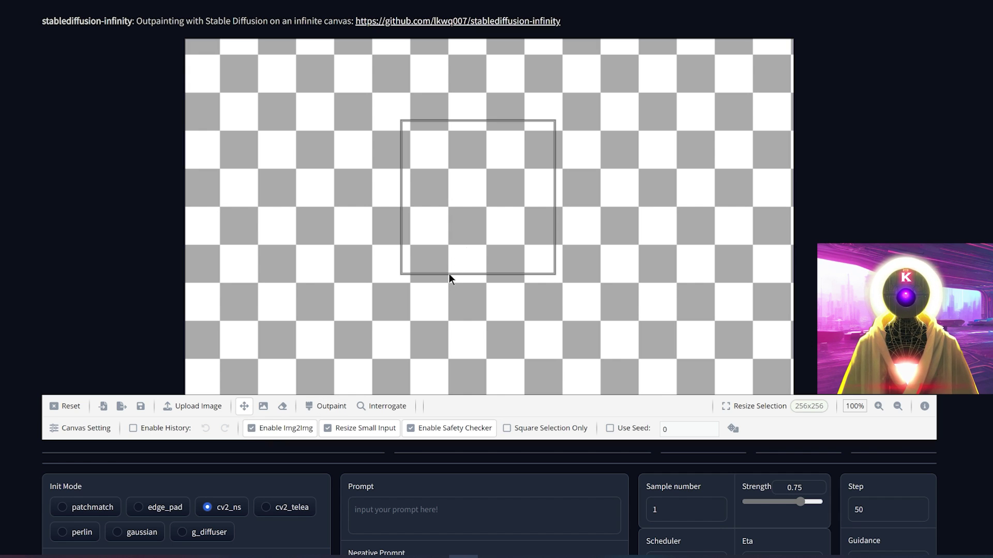
{"action": "left_click", "coordinate": [253, 431]}
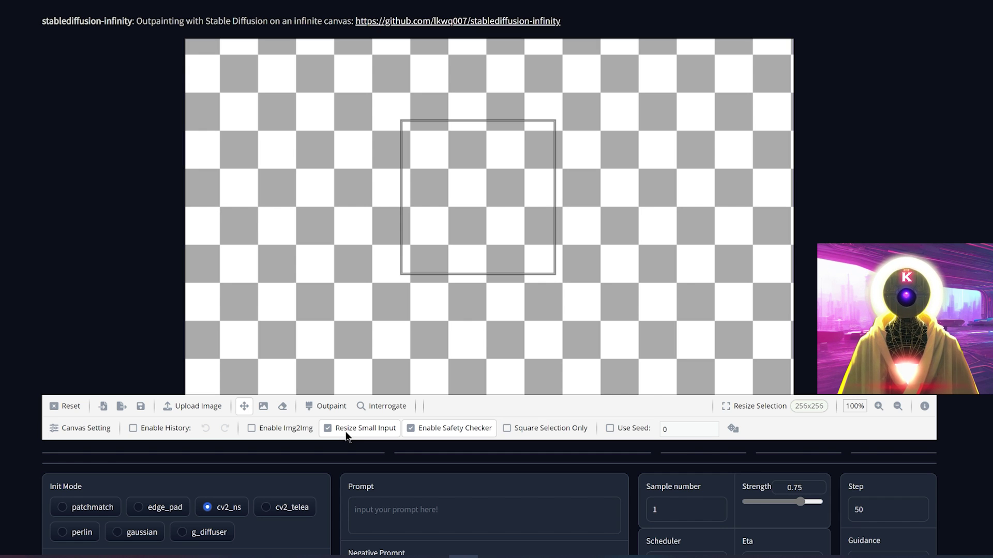
{"action": "left_click", "coordinate": [411, 428]}
{"action": "left_click", "coordinate": [410, 427]}
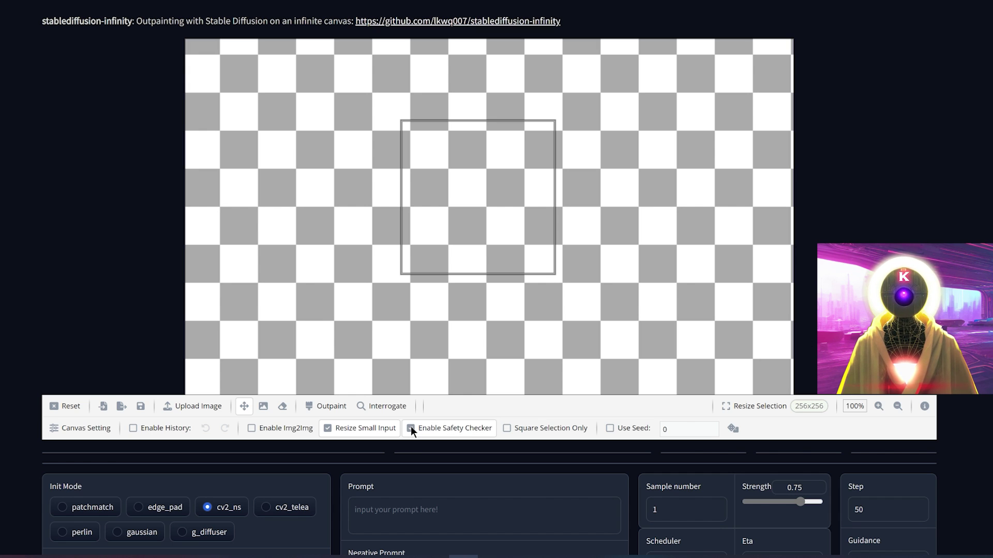
- Try resizing the selection box with Square Selection Only enabled, and switch that option back off
{"action": "left_click", "coordinate": [506, 430]}
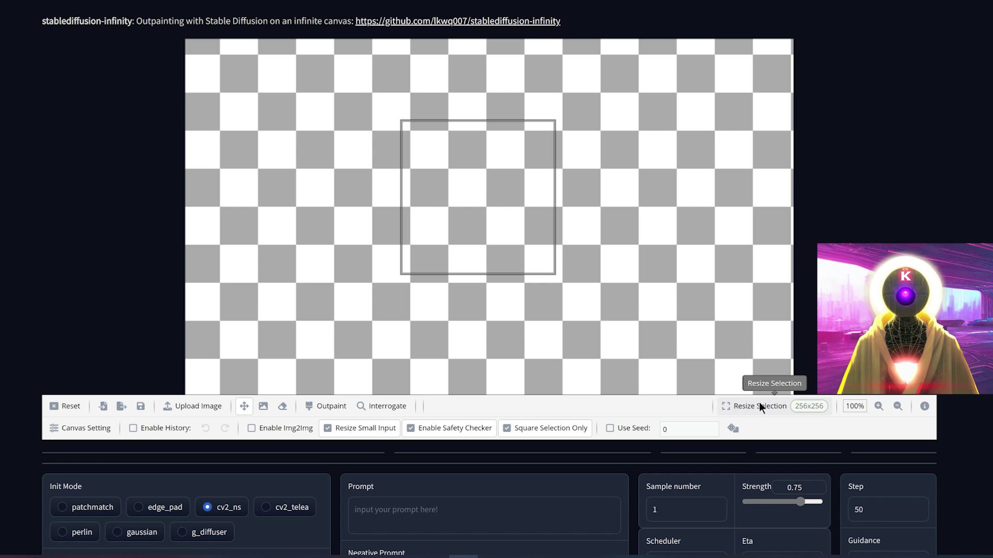
{"action": "left_click", "coordinate": [759, 404]}
{"action": "left_click_drag", "start_coordinate": [555, 281], "coordinate": [597, 340]}
{"action": "left_click", "coordinate": [507, 428]}
- Enable Use Seed, select the seed value for editing, and disable Use Seed again
{"action": "left_click", "coordinate": [609, 428]}
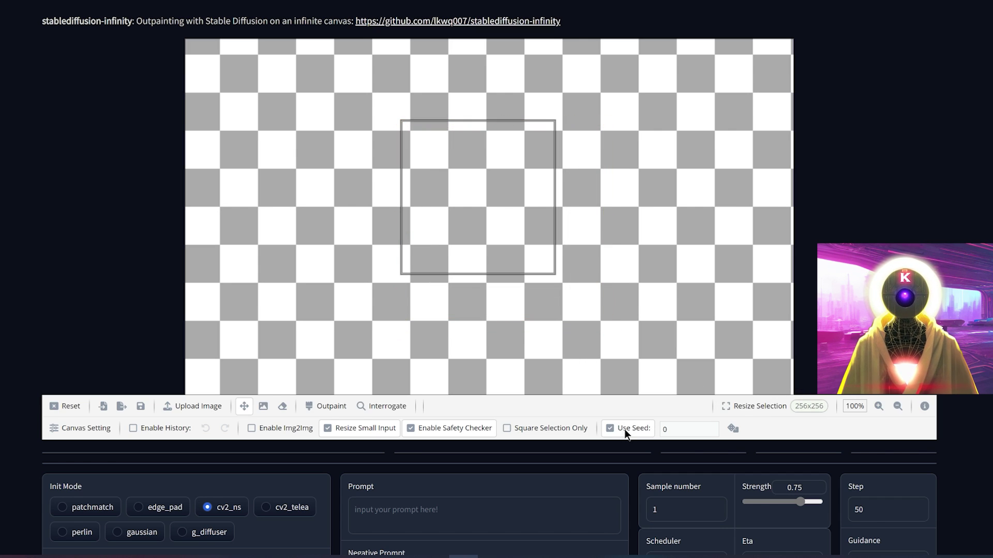
{"action": "double_click", "coordinate": [673, 428]}
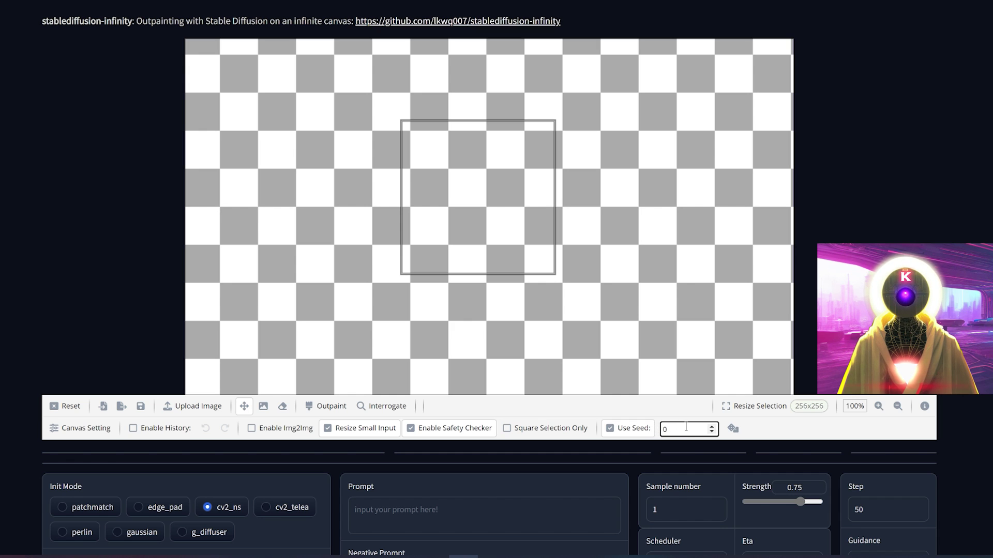
{"action": "left_click", "coordinate": [732, 429]}
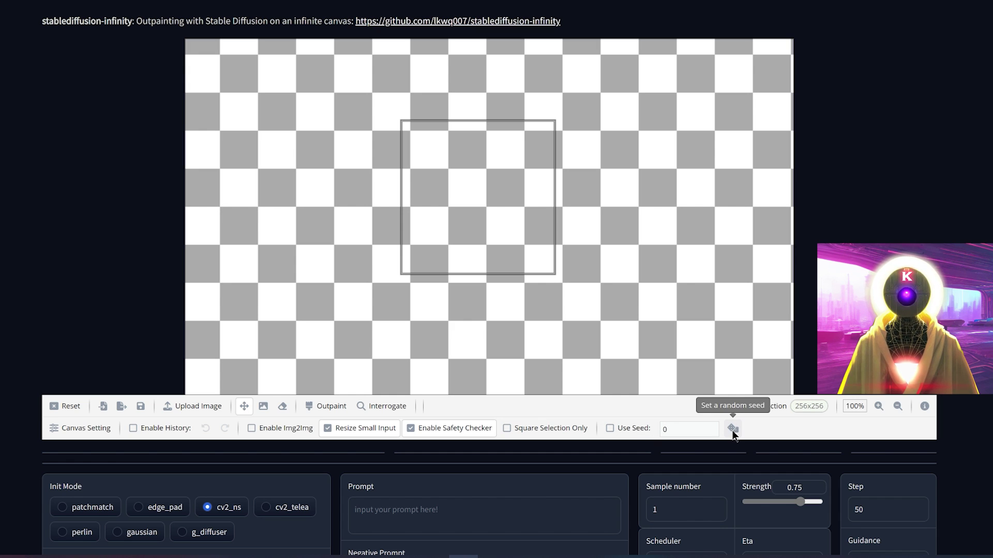
- Set the Init Mode to patchmatch and view the available Scheduler options
{"action": "scroll", "coordinate": [62, 346], "scroll_direction": "down", "scroll_amount": 2}
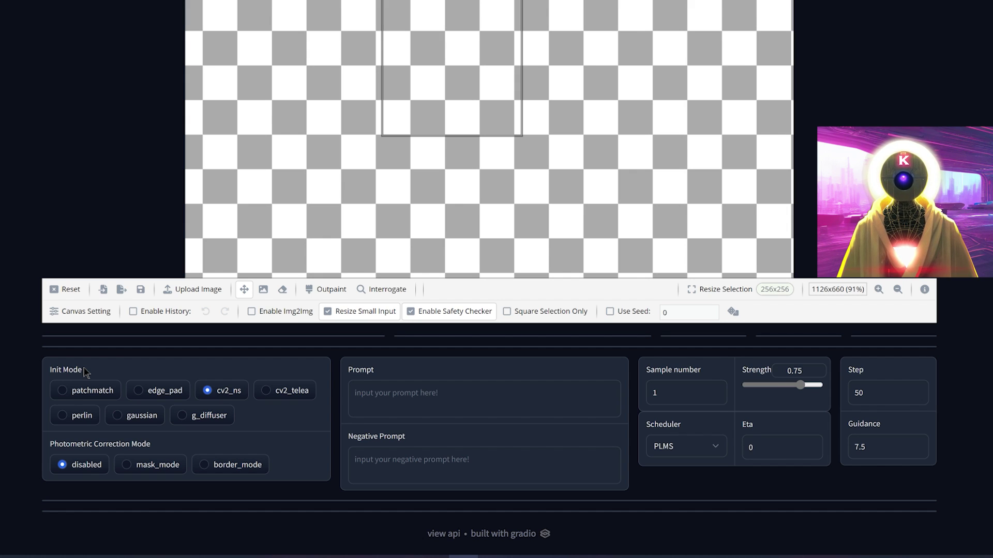
{"action": "left_click", "coordinate": [63, 391]}
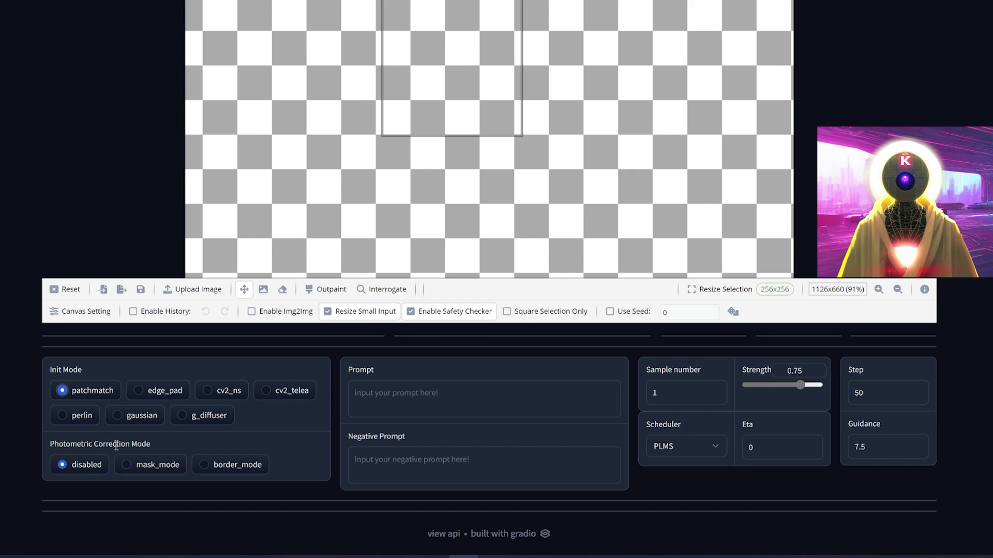
{"action": "left_click", "coordinate": [367, 398]}
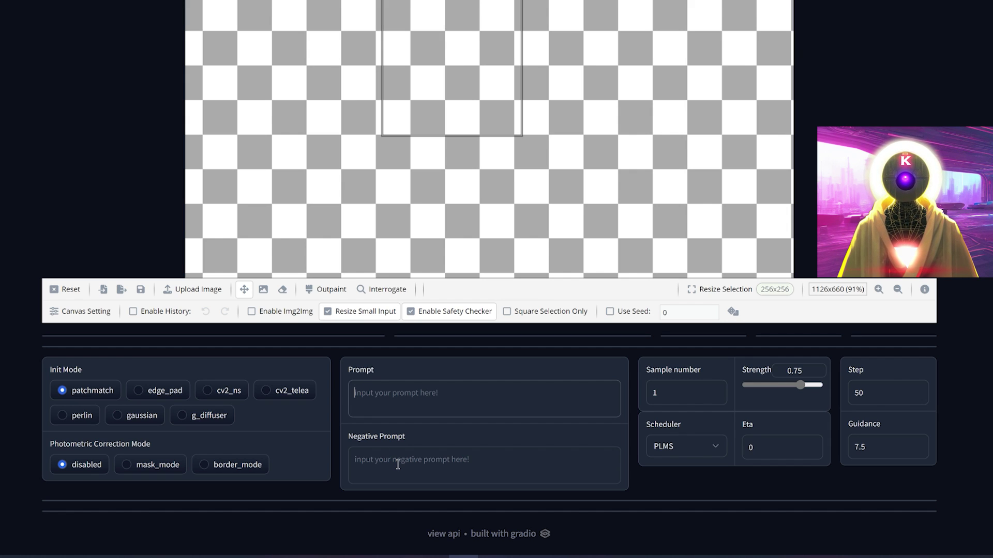
{"action": "left_click", "coordinate": [658, 392]}
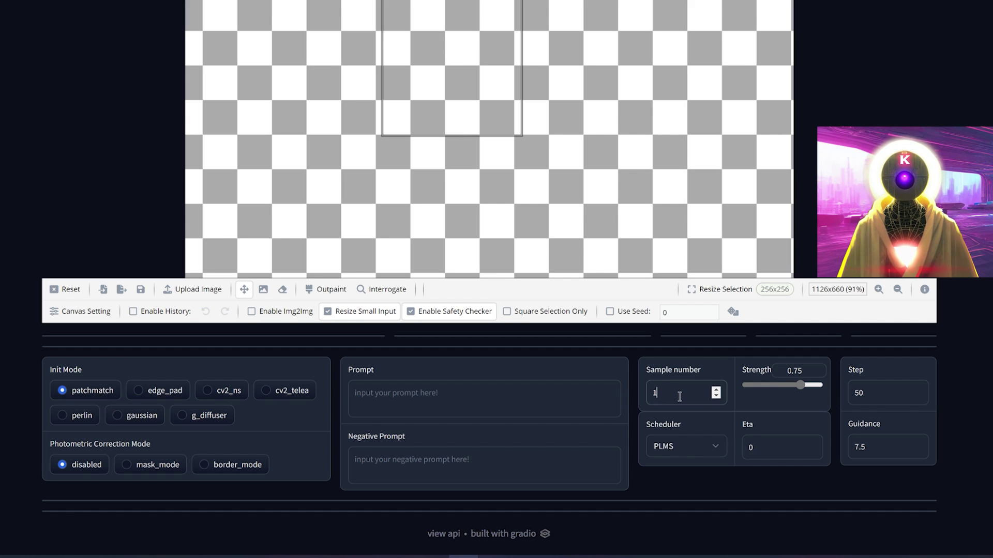
{"action": "left_click", "coordinate": [689, 446]}
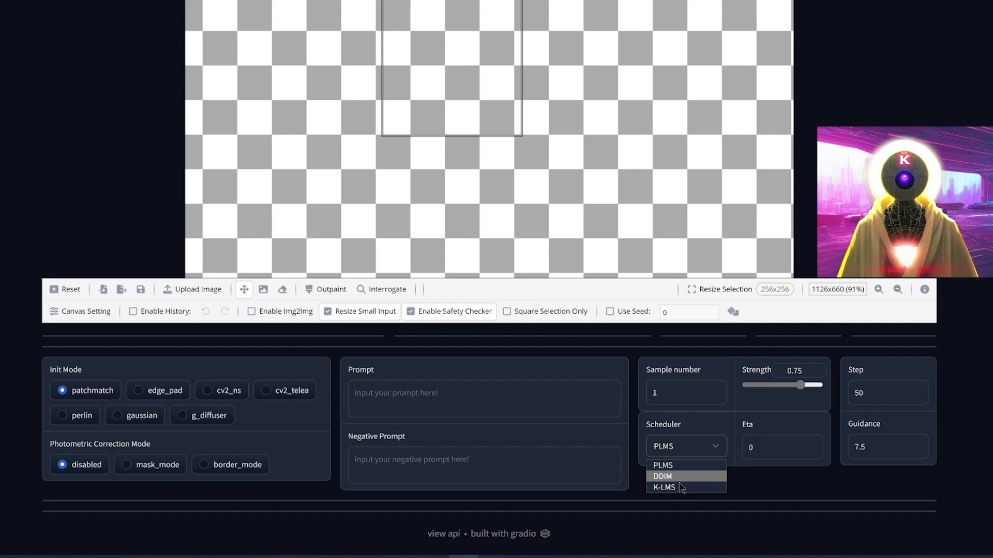
{"action": "left_click", "coordinate": [755, 440]}
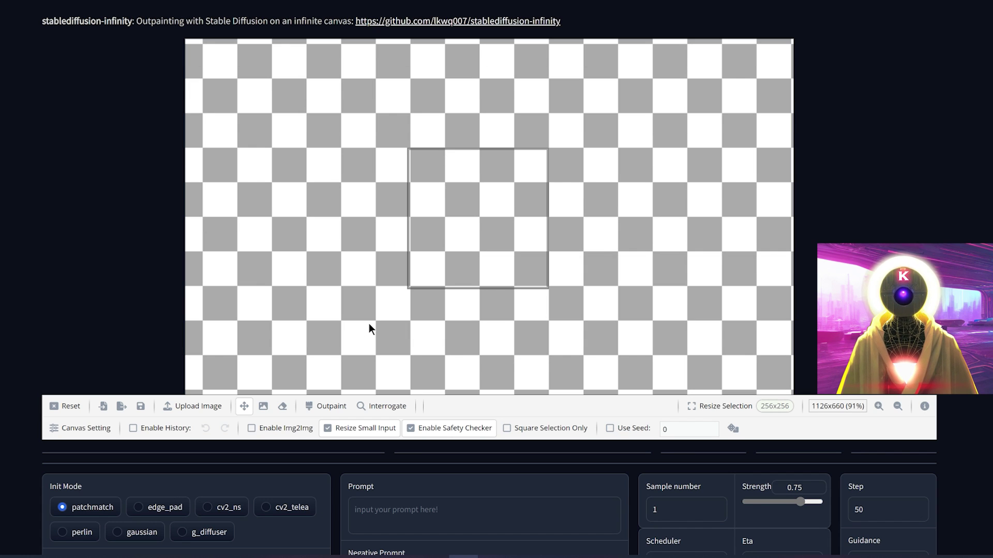
- Load the saved canvas outpaint_20221025_104959.sdinf and shift its image down and to the right
{"action": "left_click", "coordinate": [106, 405]}
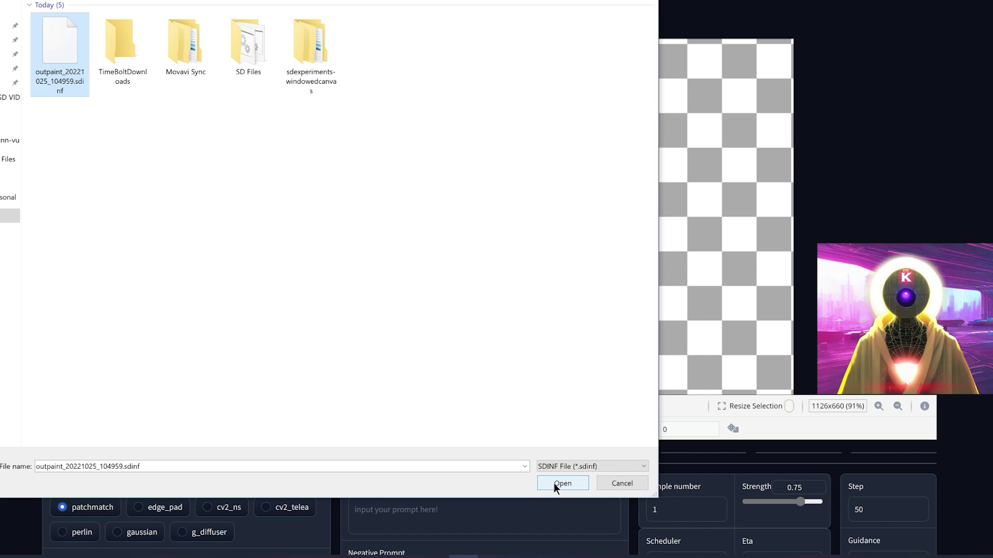
{"action": "left_click", "coordinate": [553, 483]}
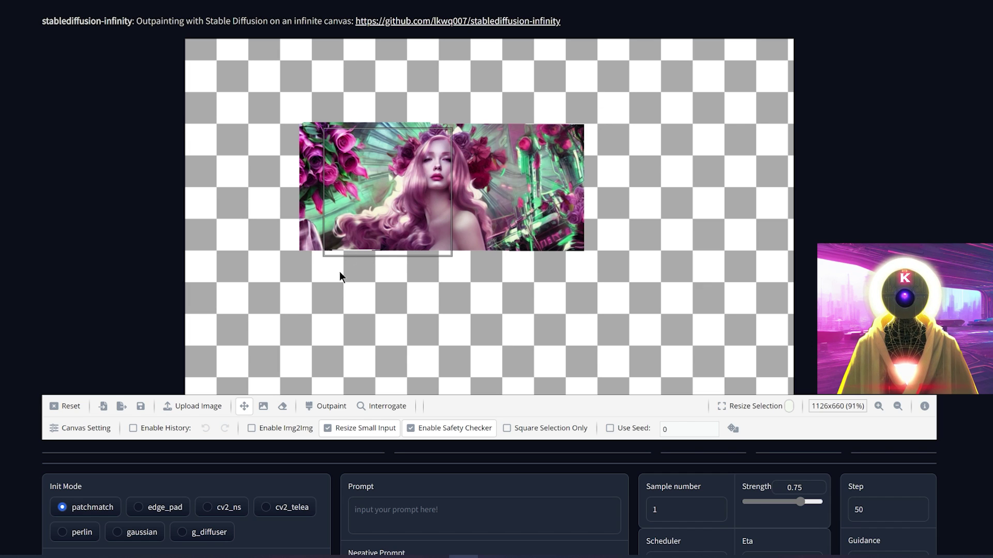
{"action": "left_click", "coordinate": [261, 406]}
{"action": "left_click_drag", "start_coordinate": [392, 267], "coordinate": [479, 298]}
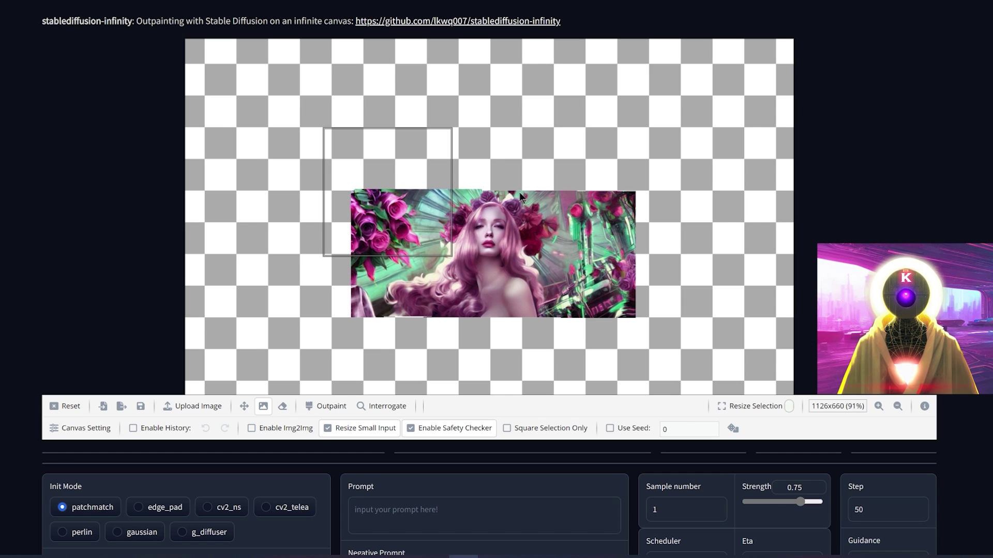
- Move the selection box above the woman so it overlaps the top of her head, and enter the prompt "cyberpunk portal"
{"action": "left_click", "coordinate": [244, 406]}
{"action": "left_click_drag", "start_coordinate": [391, 199], "coordinate": [498, 154]}
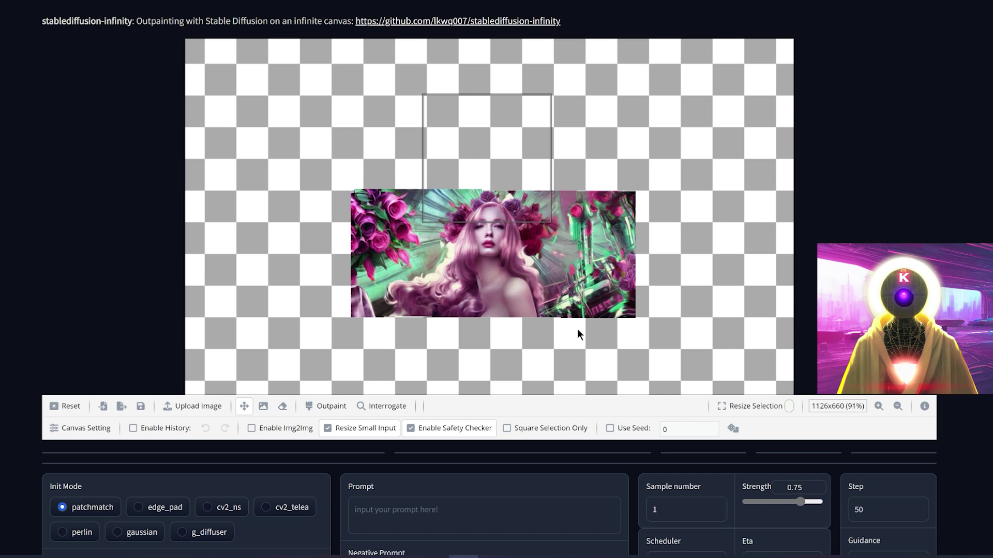
{"action": "left_click", "coordinate": [419, 505]}
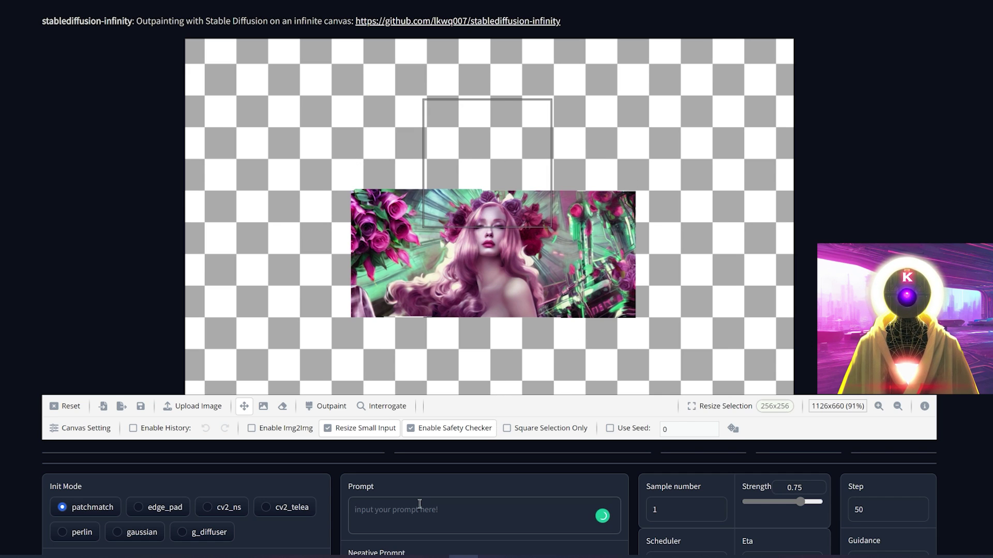
{"action": "type", "text": "cyberpunk portal"}
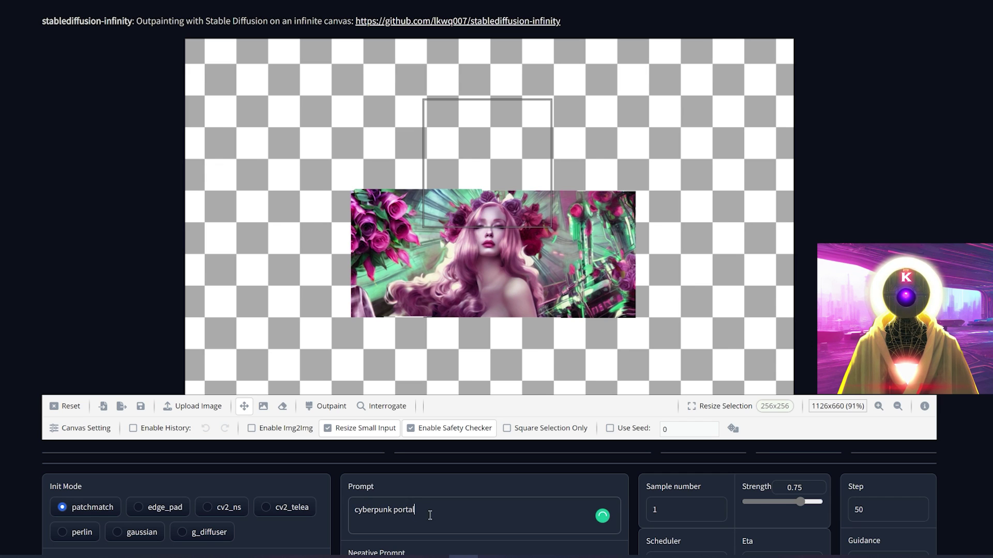
- Set the step count to 30, then outpaint the selected area above the woman and accept the result
{"action": "double_click", "coordinate": [915, 509]}
{"action": "type", "text": "30"}
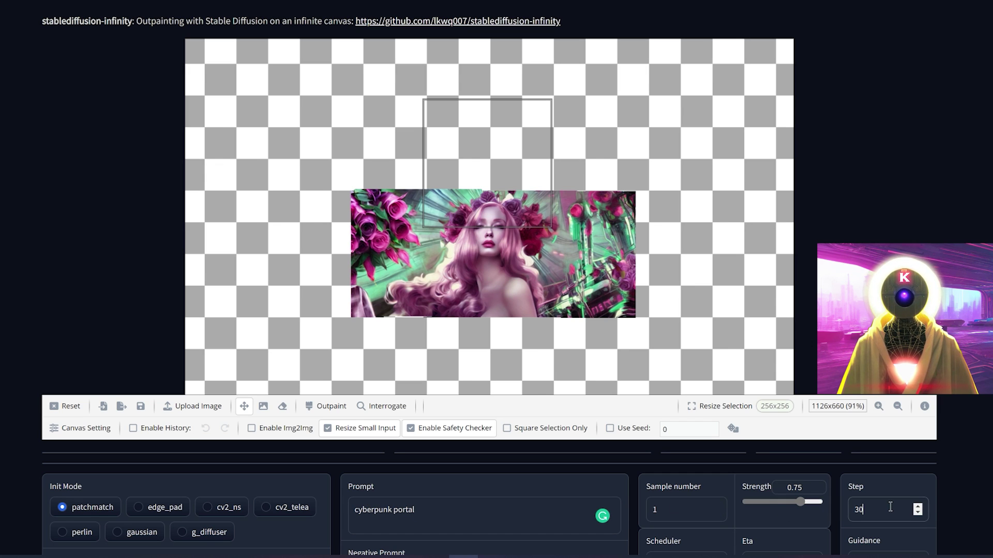
{"action": "left_click", "coordinate": [334, 406]}
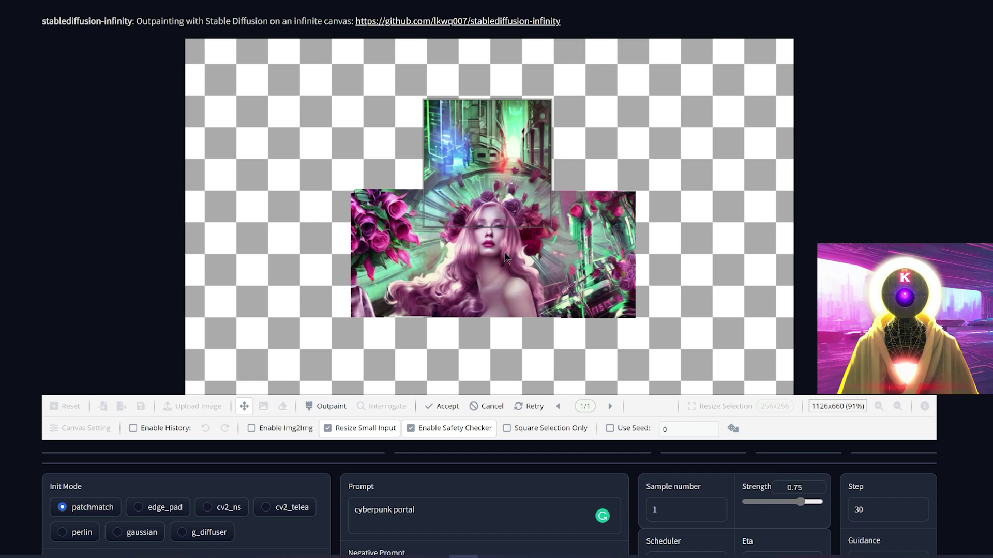
{"action": "left_click", "coordinate": [442, 408]}
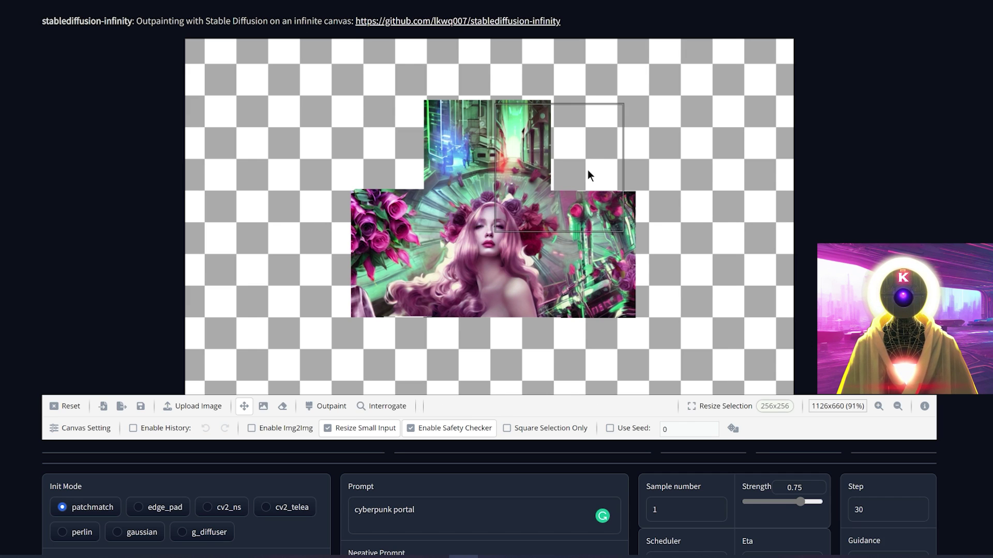
- Move the selection box clear of the image and erase the left part of the new portal area with eraser size 63
{"action": "left_click", "coordinate": [333, 154]}
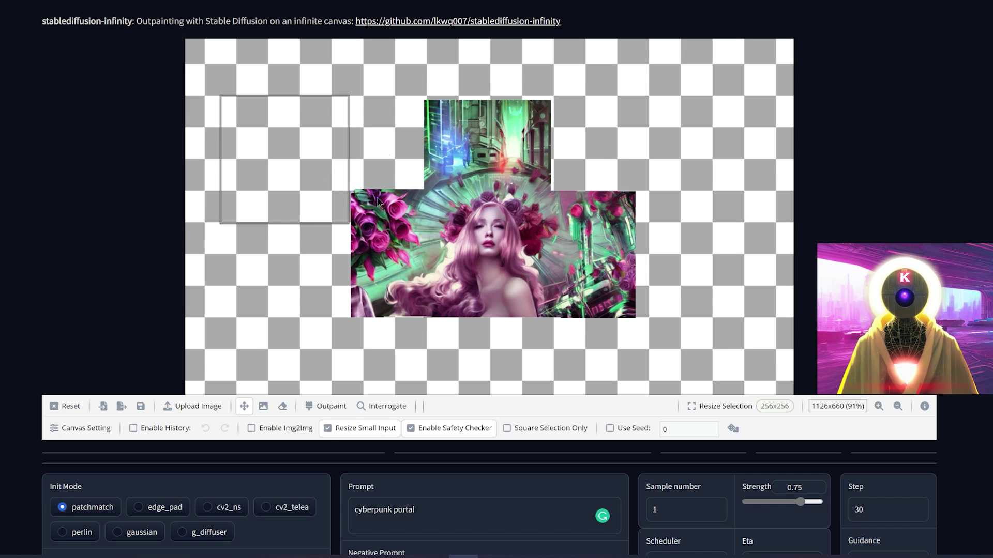
{"action": "left_click", "coordinate": [283, 406]}
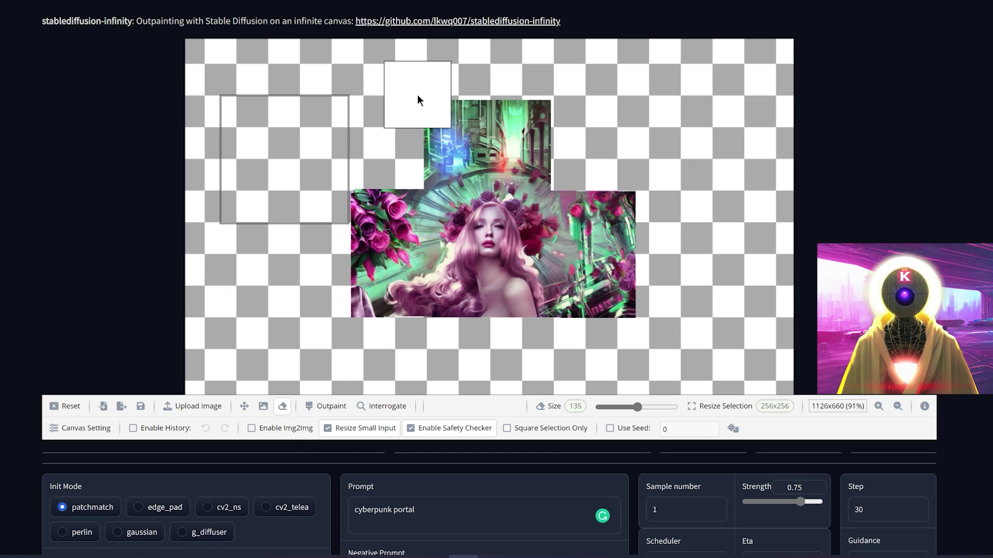
{"action": "left_click_drag", "start_coordinate": [619, 408], "coordinate": [617, 408]}
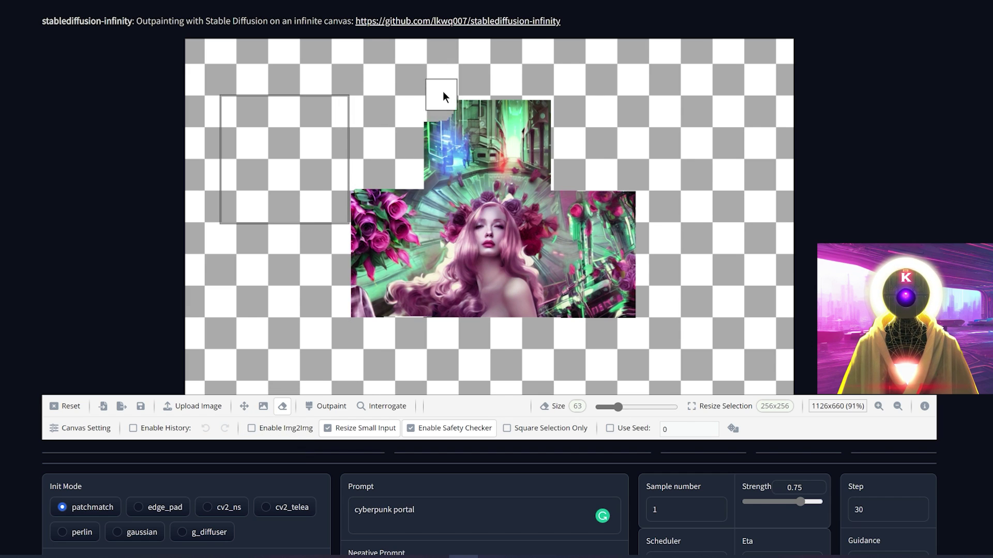
{"action": "left_click_drag", "start_coordinate": [457, 96], "coordinate": [429, 154]}
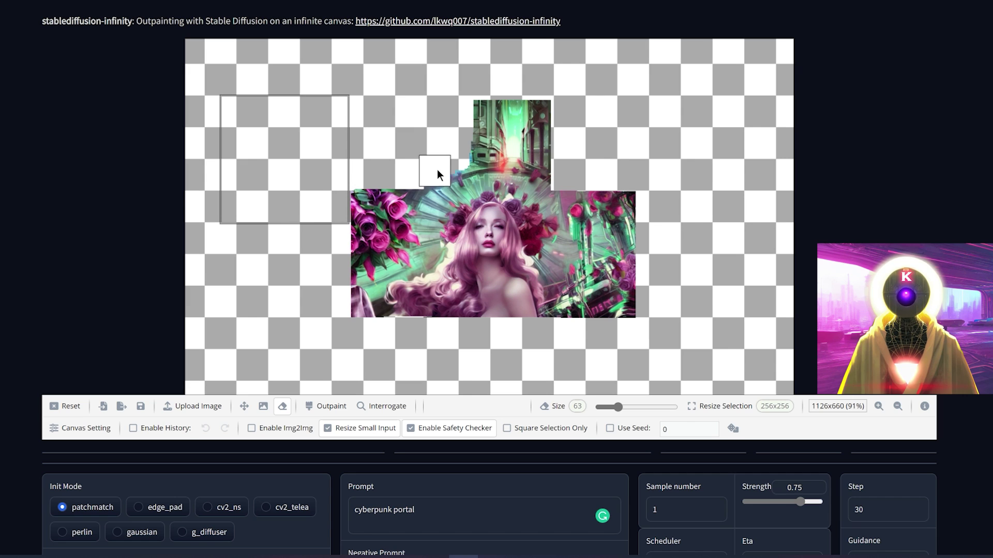
- Outpaint the empty upper-left corner of the picture, overlapping the roses and the erased edge, and keep the result
{"action": "left_click", "coordinate": [245, 406]}
{"action": "mouse_move", "coordinate": [280, 179]}
{"action": "left_mouse_down"}
{"action": "mouse_move", "coordinate": [381, 172]}
{"action": "mouse_move", "coordinate": [424, 184]}
{"action": "left_mouse_up"}
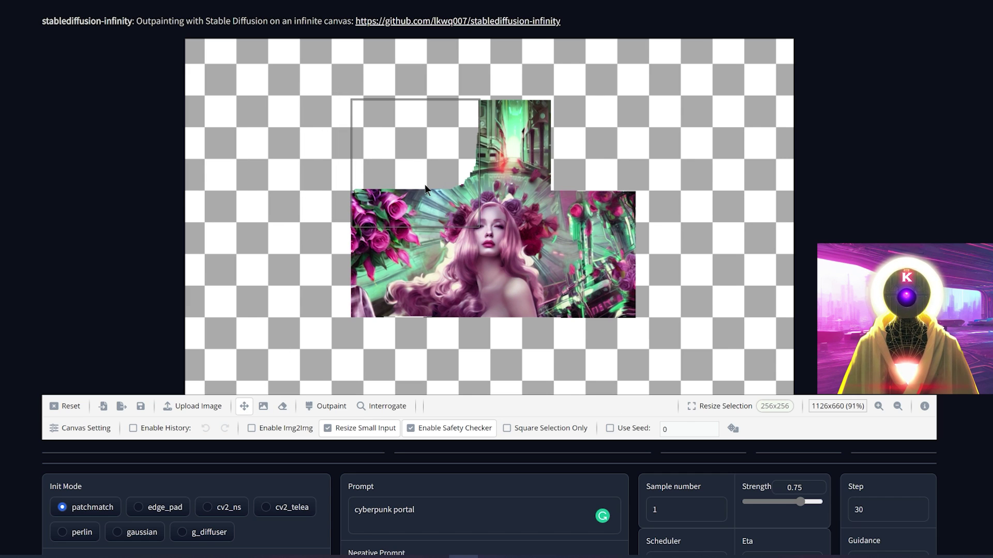
{"action": "left_click", "coordinate": [332, 406]}
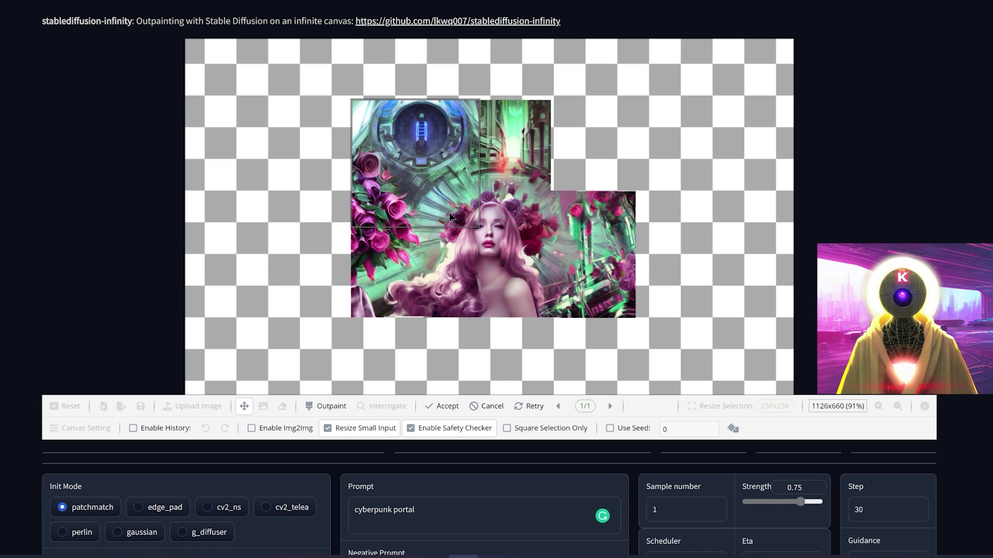
{"action": "left_click_drag", "start_coordinate": [451, 218], "coordinate": [336, 204]}
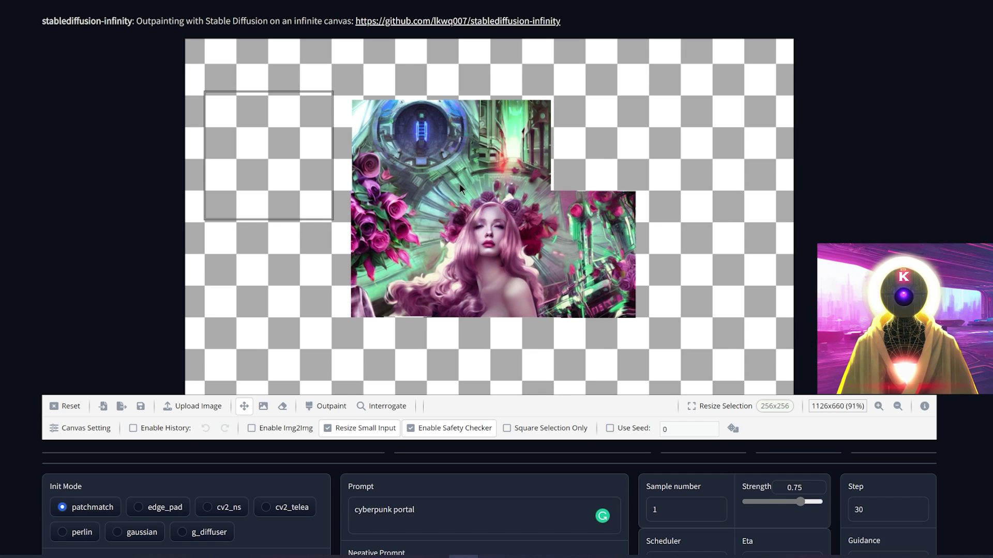
- Outpaint the empty upper-right corner of the picture and accept the result
{"action": "left_click", "coordinate": [550, 283]}
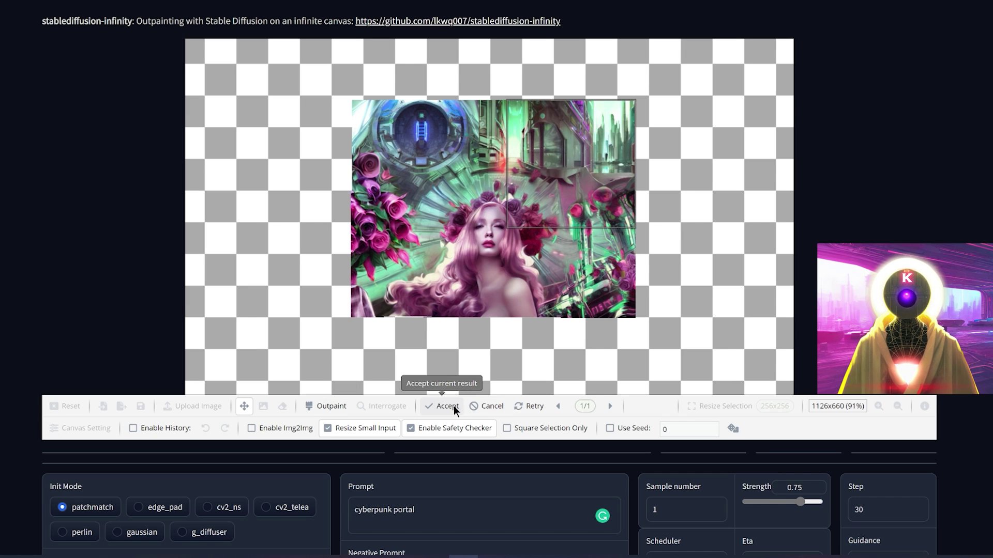
{"action": "left_click", "coordinate": [452, 405]}
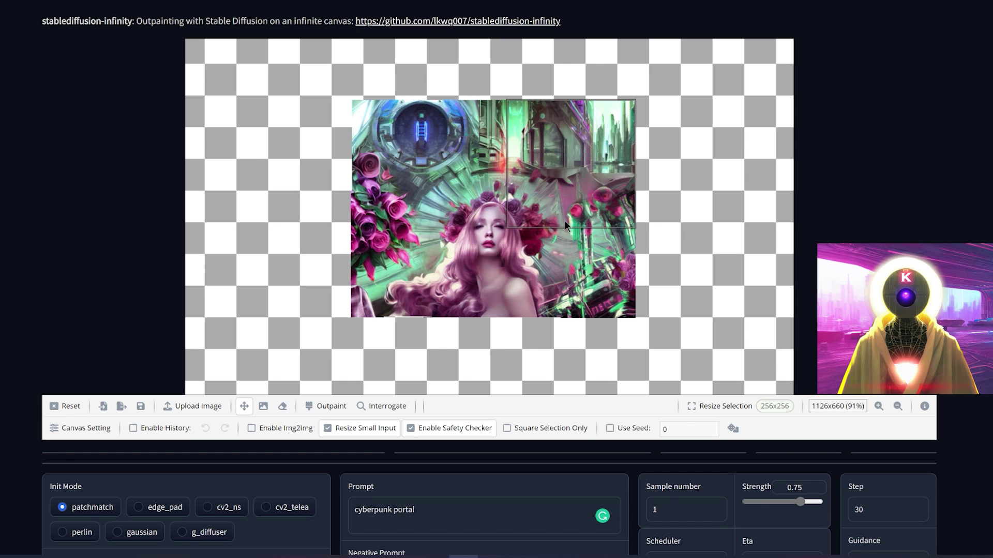
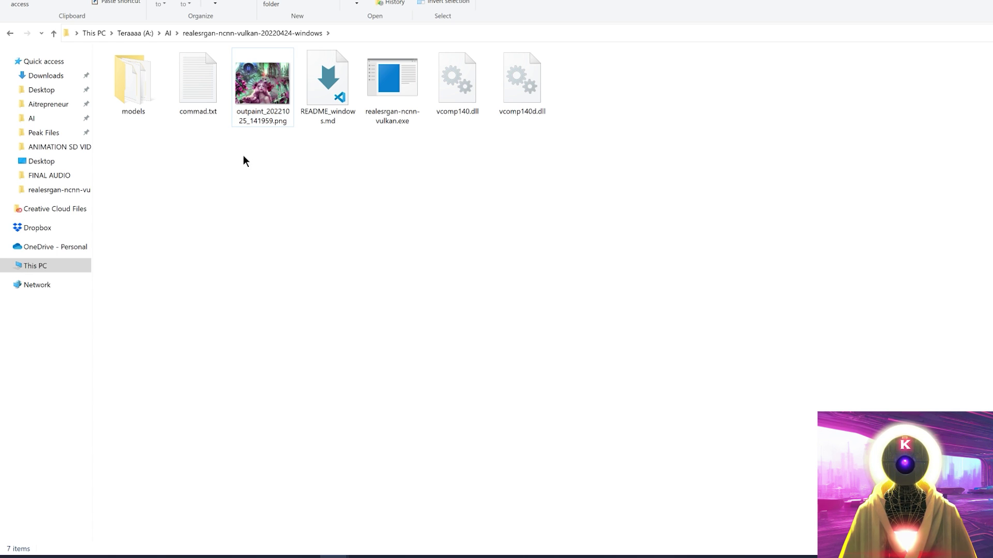
- Rename the exported outpaint image in the realesrgan-ncnn-vulkan folder as input1.png
{"action": "left_click", "coordinate": [251, 121]}
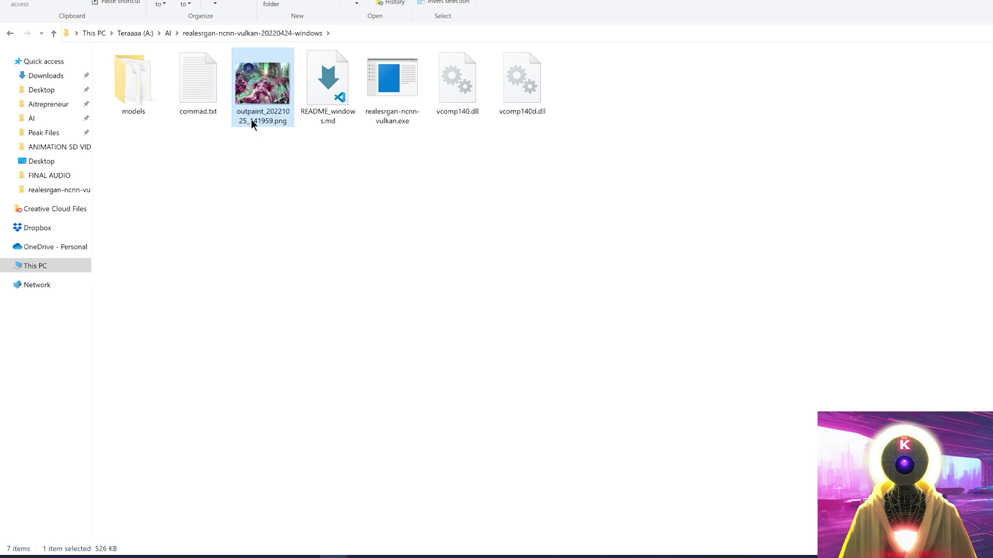
{"action": "key", "text": "F2"}
{"action": "type", "text": "input1"}
{"action": "left_click", "coordinate": [247, 153]}
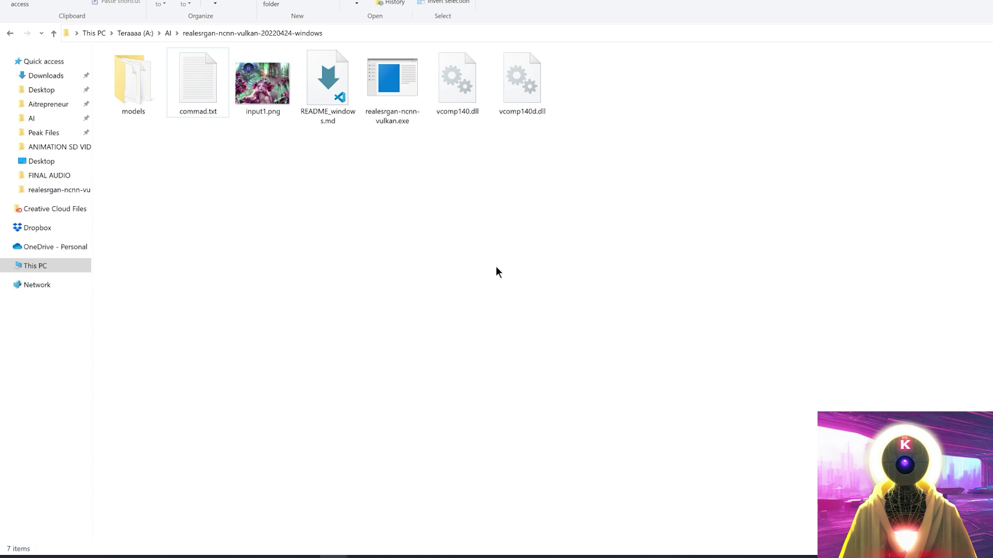
- Open a command prompt in the realesrgan folder and upscale input1.png to output1.png with the realesrgan-x4plus-anime model
{"action": "left_click", "coordinate": [384, 30]}
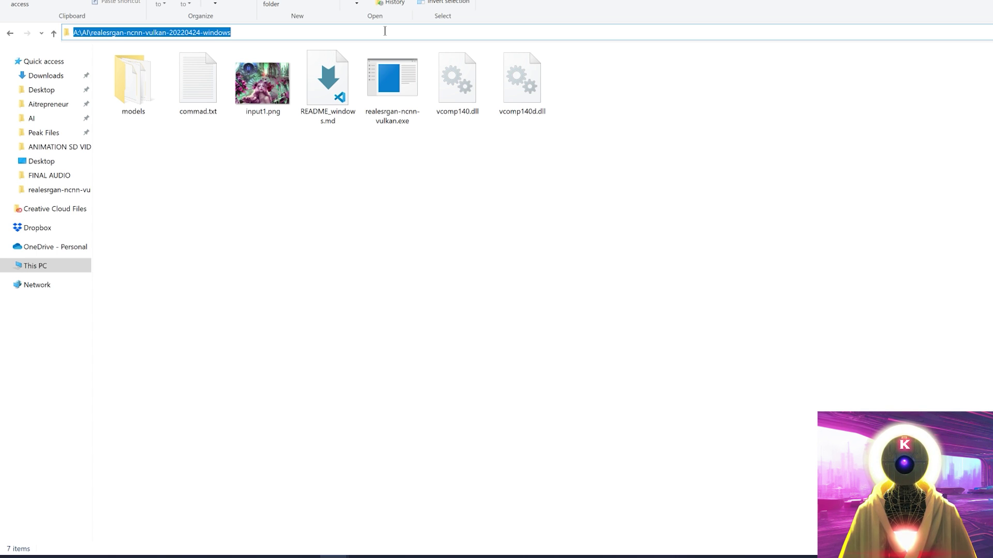
{"action": "type", "text": "cmd"}
{"action": "key", "text": "Return"}
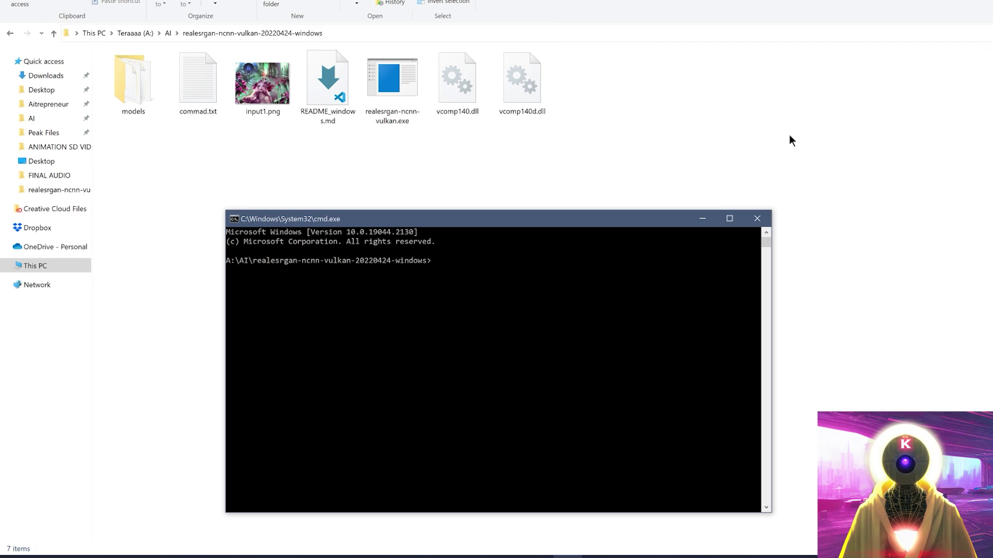
{"action": "type", "text": "realesrgan-ncnn-vulkan.exe -i input1.png -o output1.png -n realesrgan-x4plus-anime"}
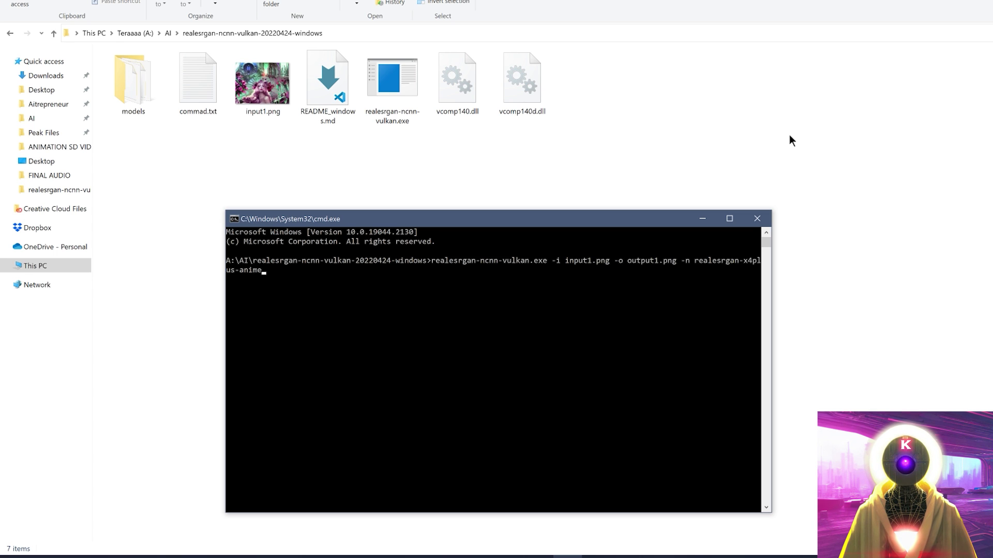
{"action": "key", "text": "Return"}
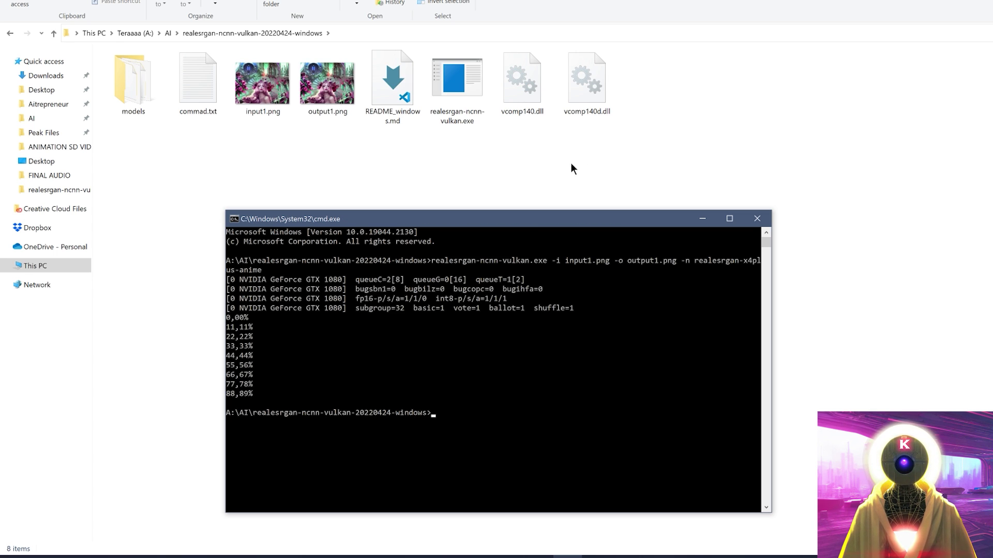
- View the original input1.png and compare it with the upscaled output1.png
{"action": "left_click", "coordinate": [354, 170]}
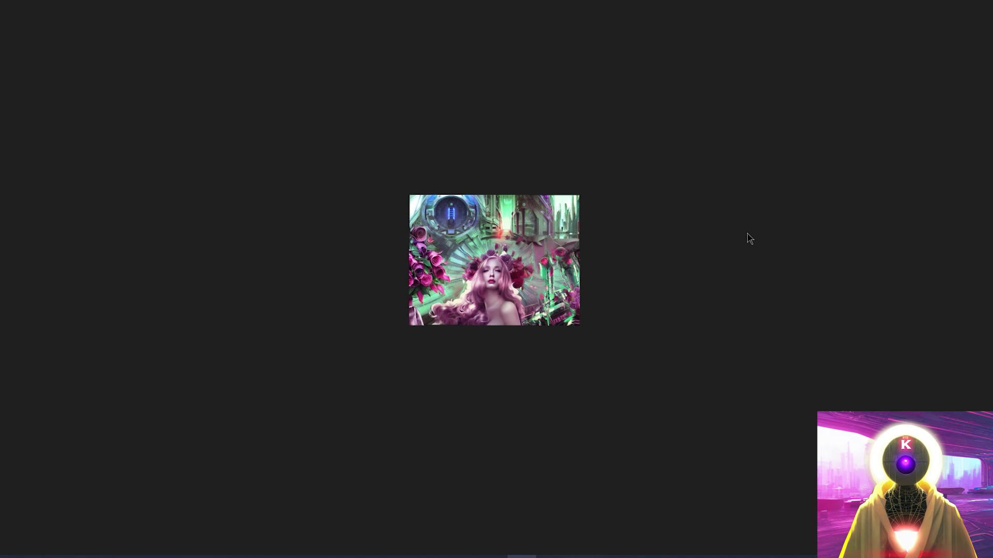
{"action": "key", "text": "Right"}
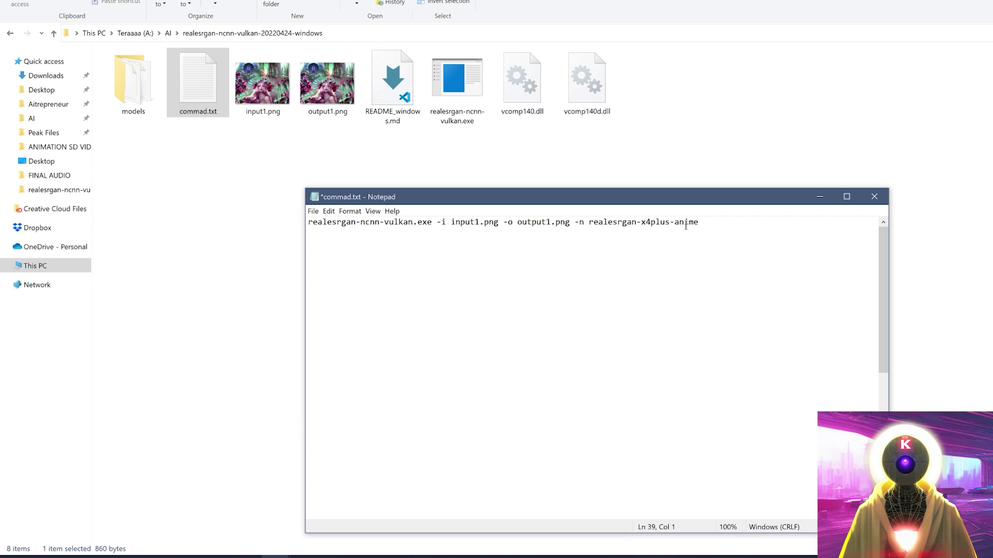
- Compare the model name in the commad.txt command with the model files in the models folder
{"action": "left_click_drag", "start_coordinate": [704, 224], "coordinate": [588, 224]}
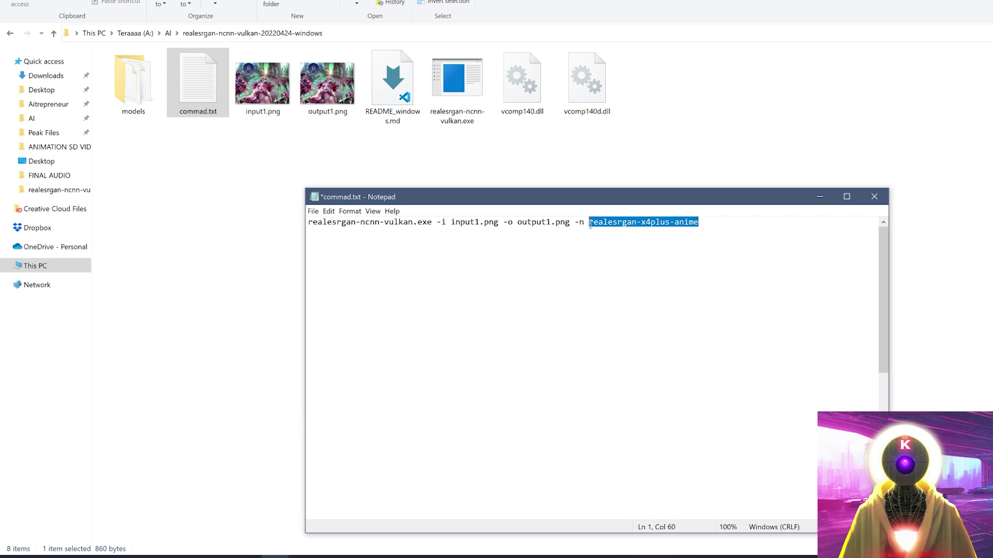
{"action": "left_click", "coordinate": [202, 131]}
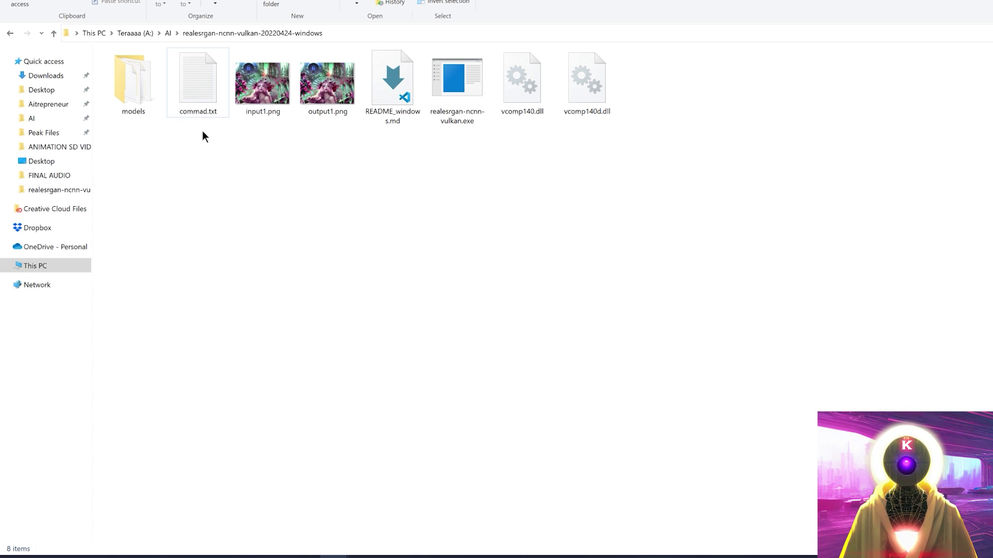
{"action": "double_click", "coordinate": [135, 83]}
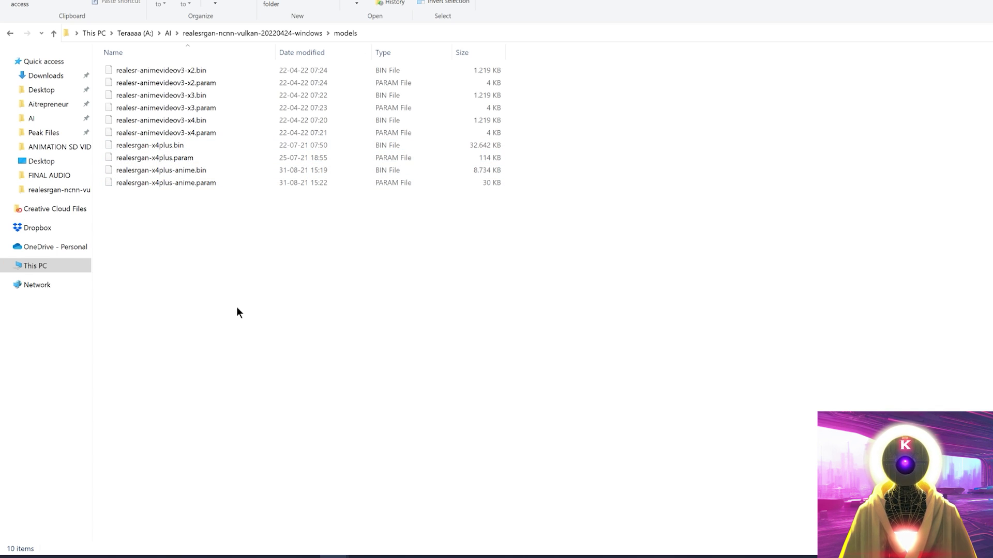
{"action": "left_click", "coordinate": [276, 556]}
{"action": "left_click_drag", "start_coordinate": [588, 222], "coordinate": [697, 222]}
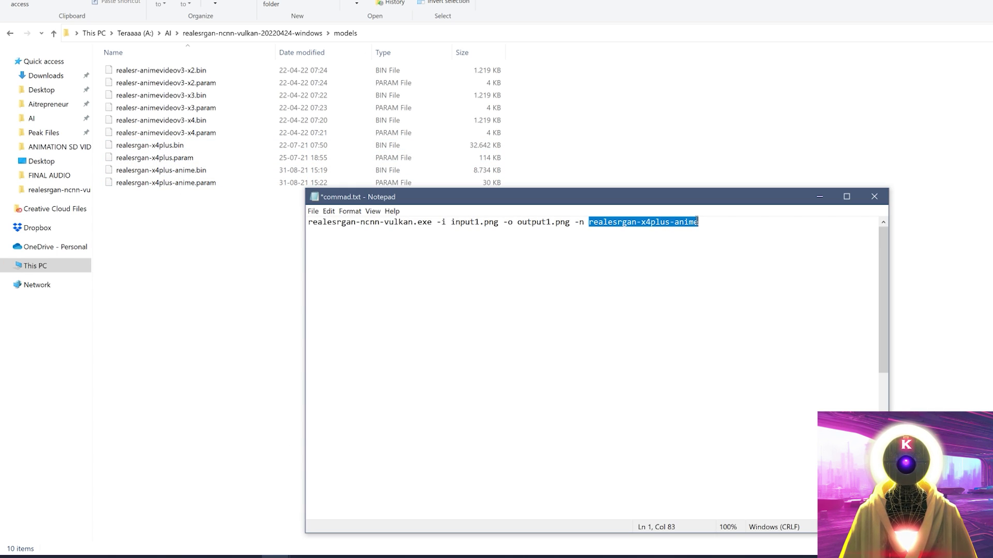
- Try removing the "-anime" suffix from the model name in the commad.txt command
{"action": "left_click", "coordinate": [713, 252]}
{"action": "key", "text": "shift+Left"}
{"action": "key", "text": "shift+Left"}
{"action": "key", "text": "shift+Left"}
{"action": "key", "text": "shift+Left"}
{"action": "key", "text": "shift+Left"}
{"action": "key", "text": "shift+Left"}
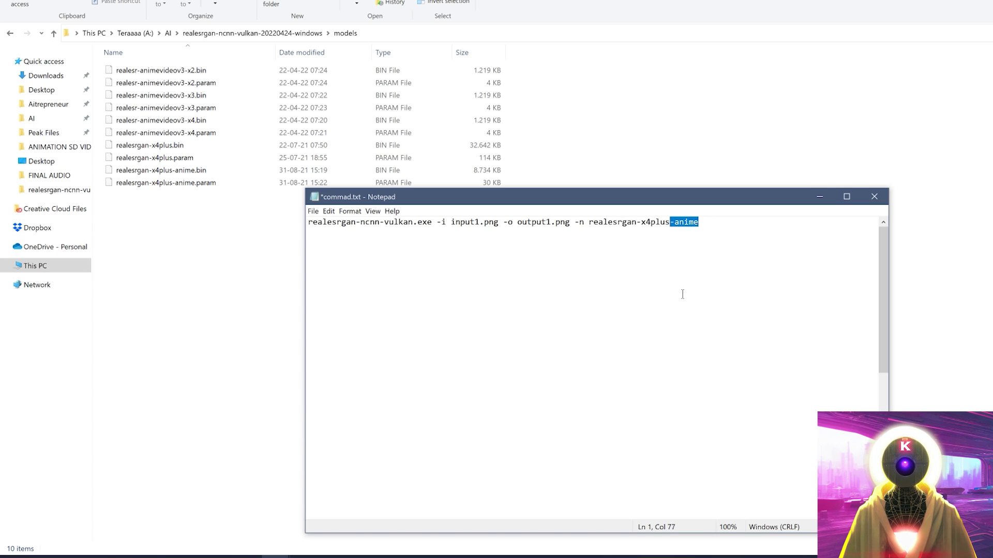
{"action": "key", "text": "BackSpace"}
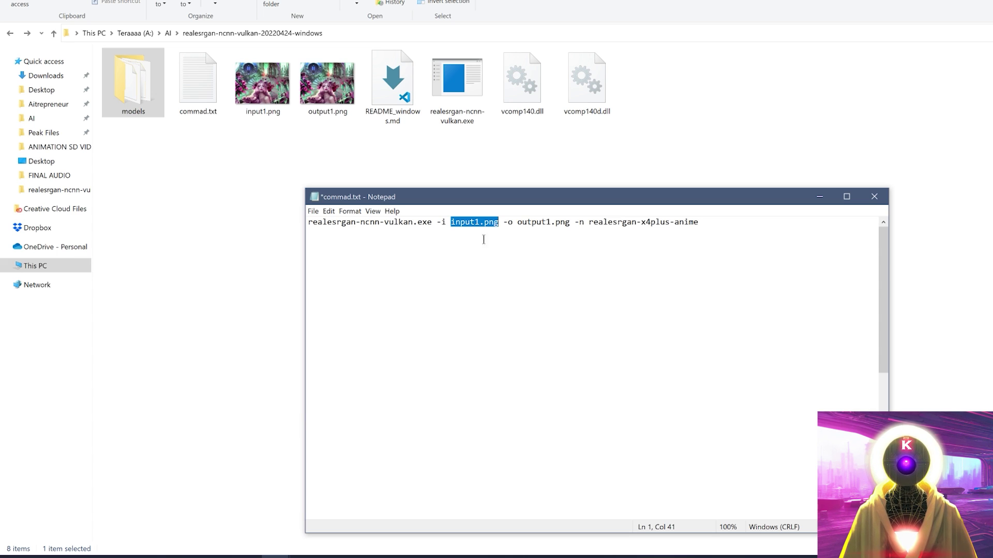
- Highlight the output file name output1.png in the commad.txt command
{"action": "left_click_drag", "start_coordinate": [517, 223], "coordinate": [568, 225]}
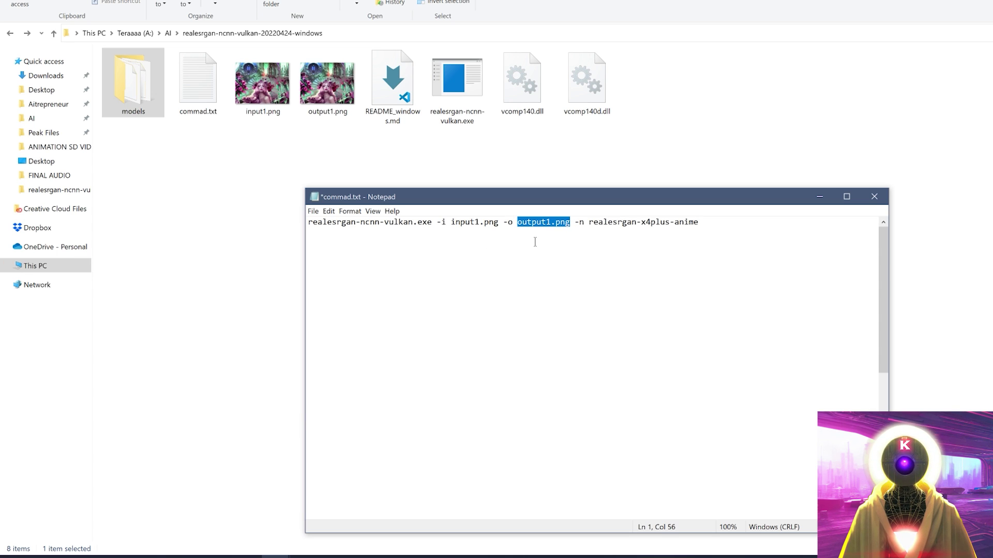